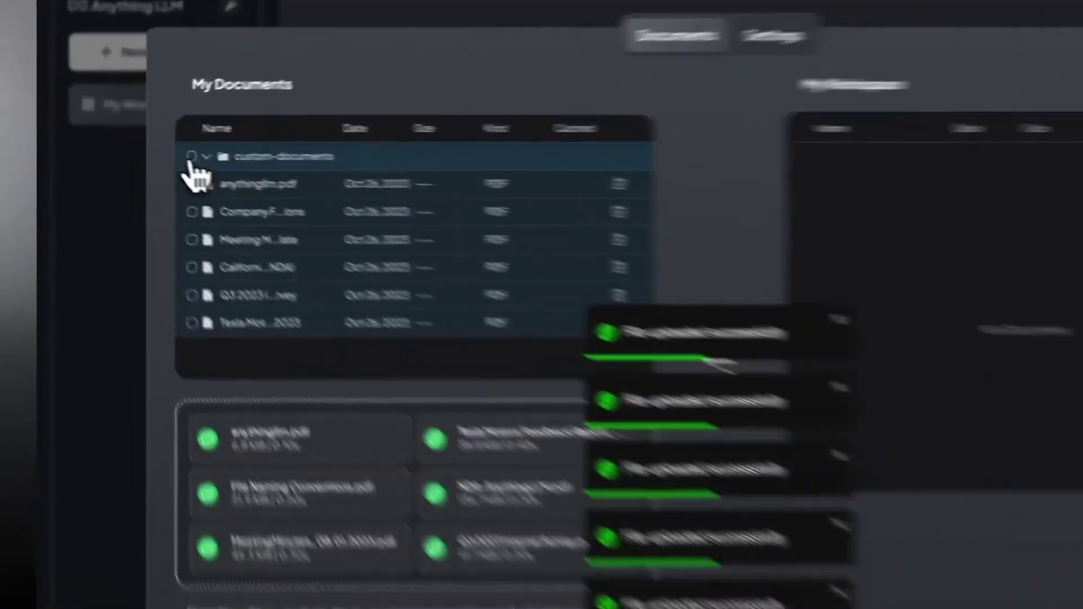
Select all files in the custom-documents folder.
click(191, 157)
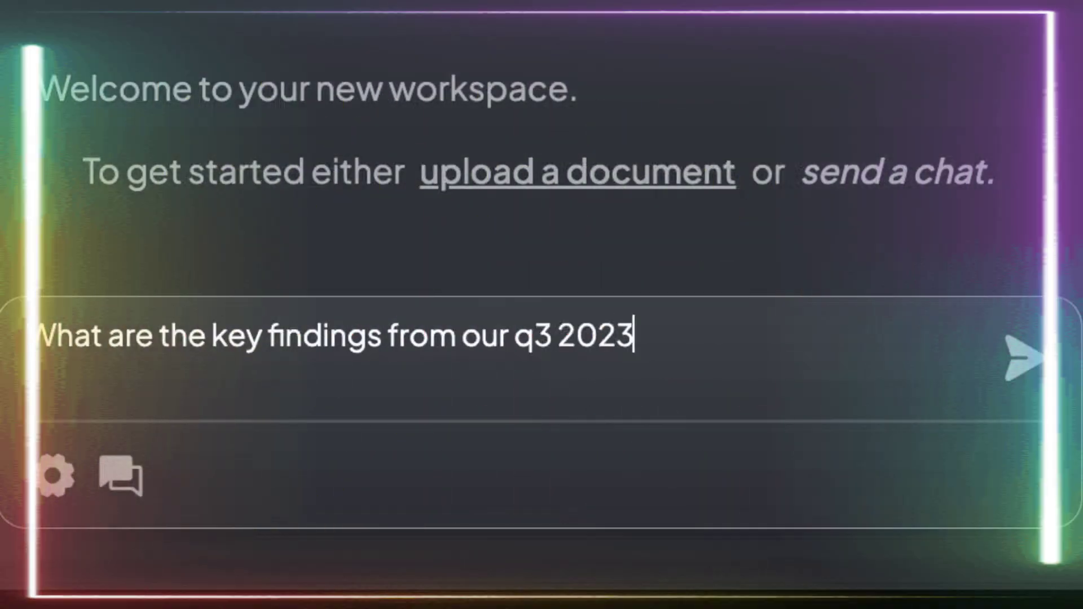
Ask the workspace for the key findings from Q3 2023 and show the answer's citations.
key(Return)
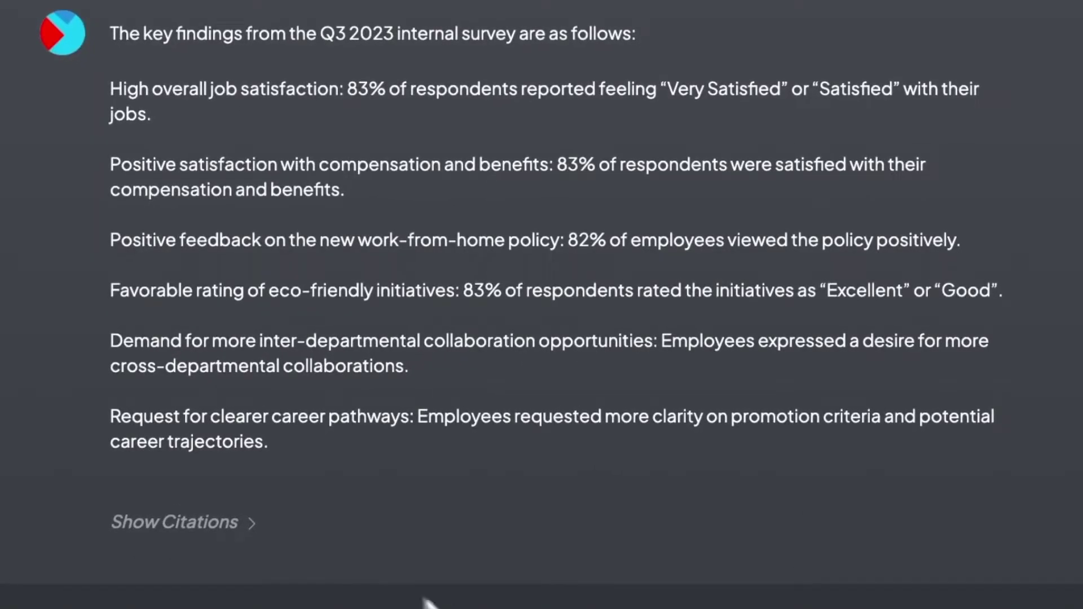
click(249, 524)
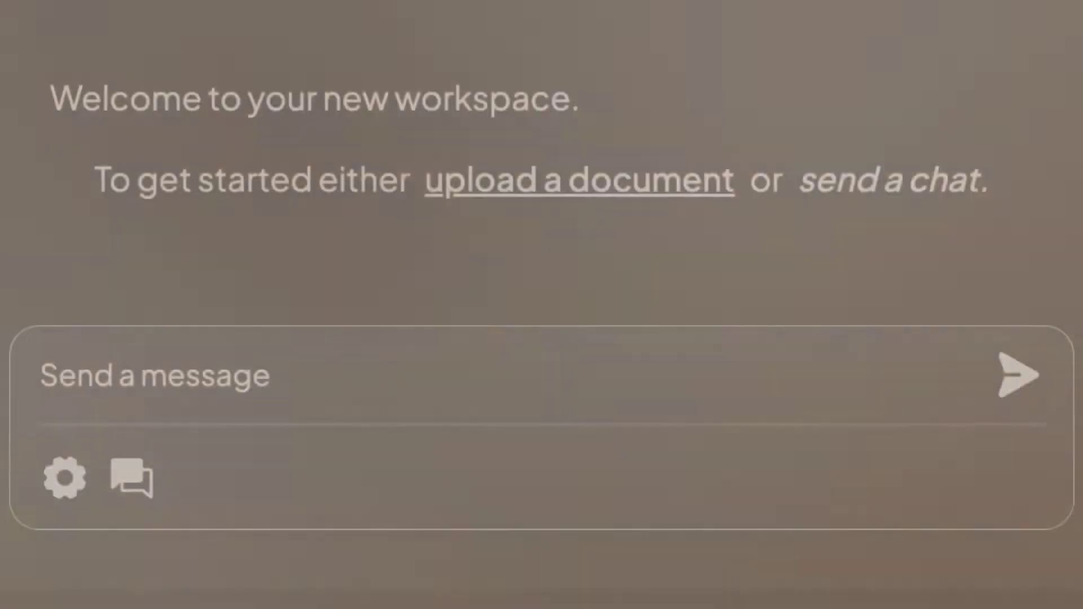
Send the chat message "Summarize the cybertruck product feedback".
text(Summarize the cybertruc)
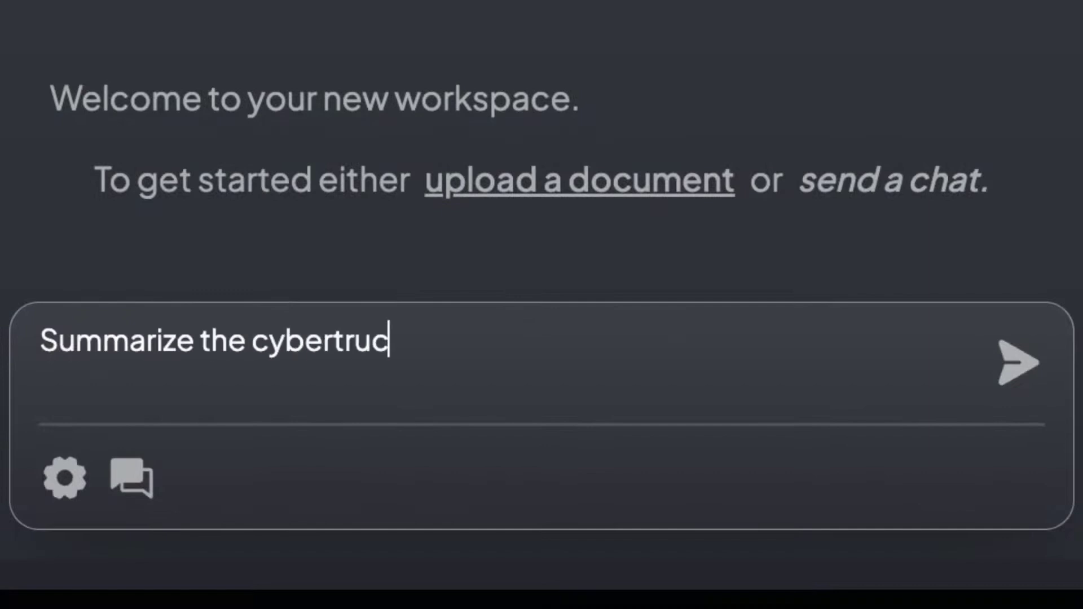
text(k product feedback)
key(Return)
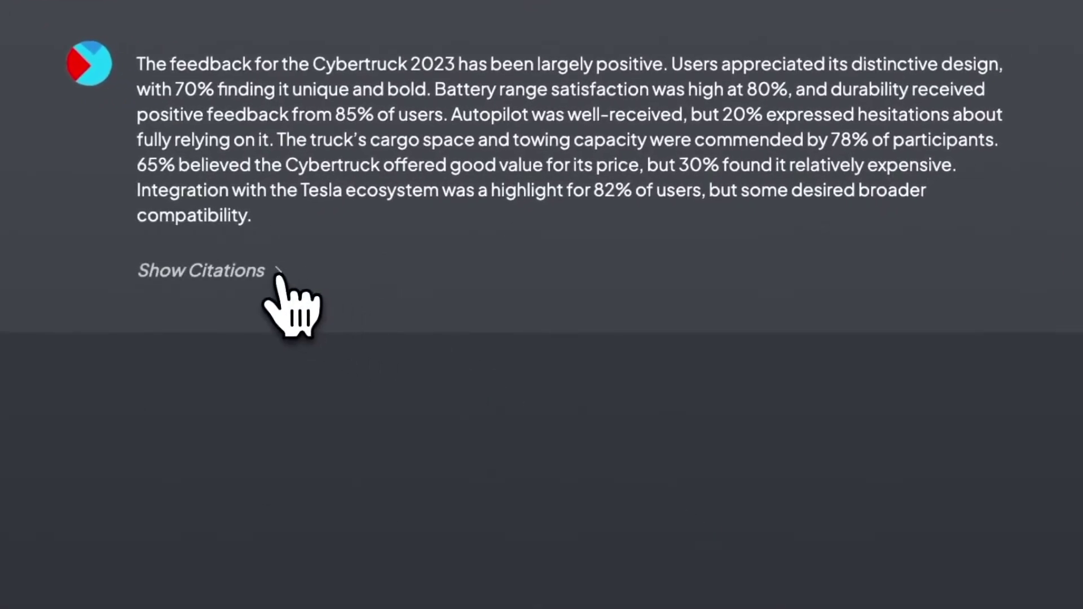
Show the answer's citations and read through the cited Tesla Motors Cybertruck Q3 2023 feedback report.
click(277, 272)
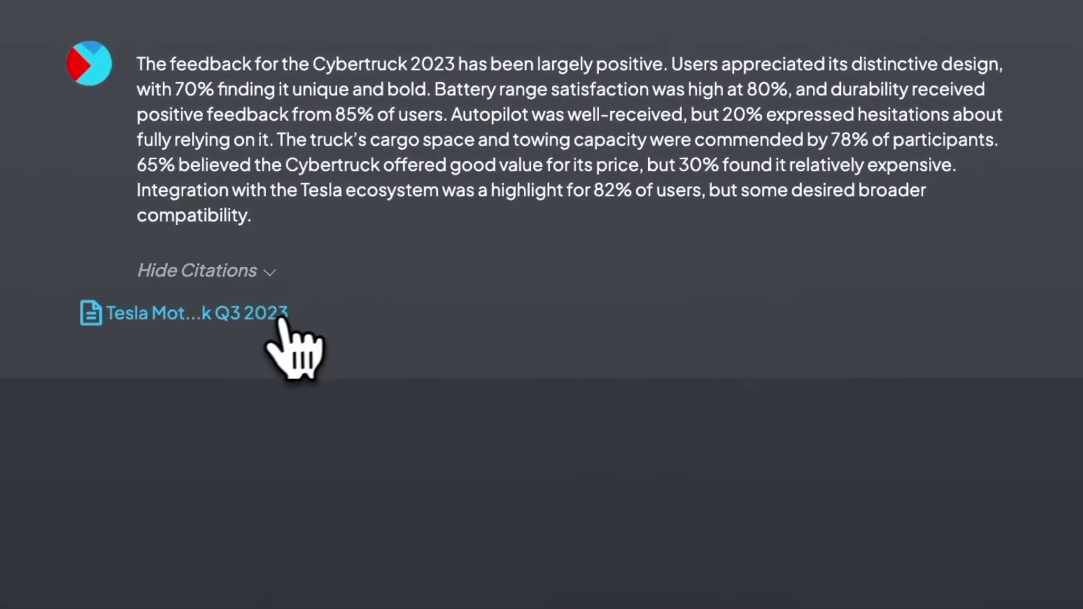
click(271, 323)
scroll(542, 338, down, 5)
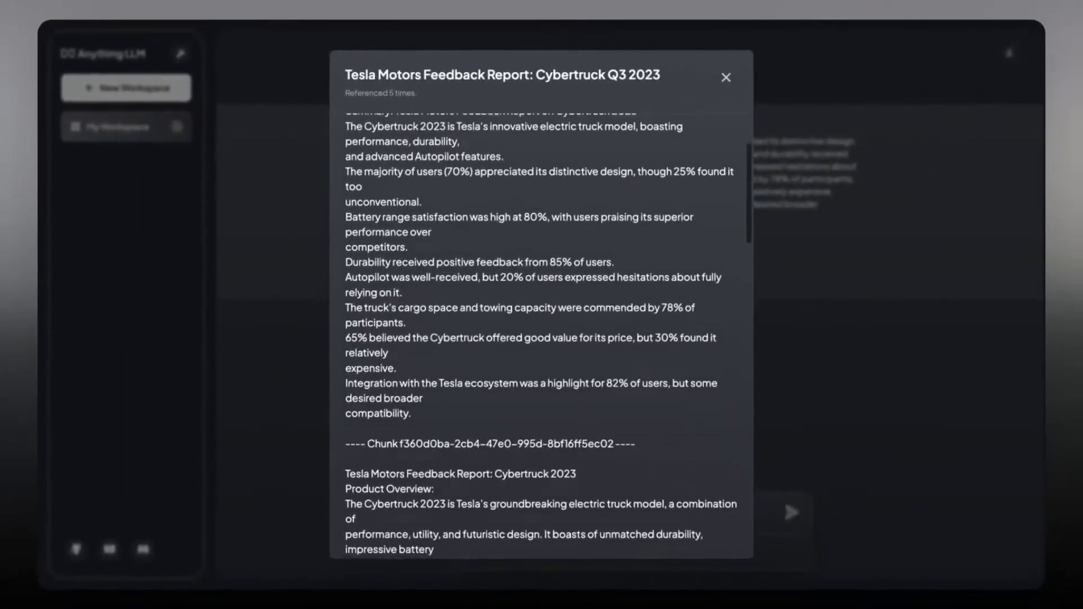
scroll(542, 339, down, 15)
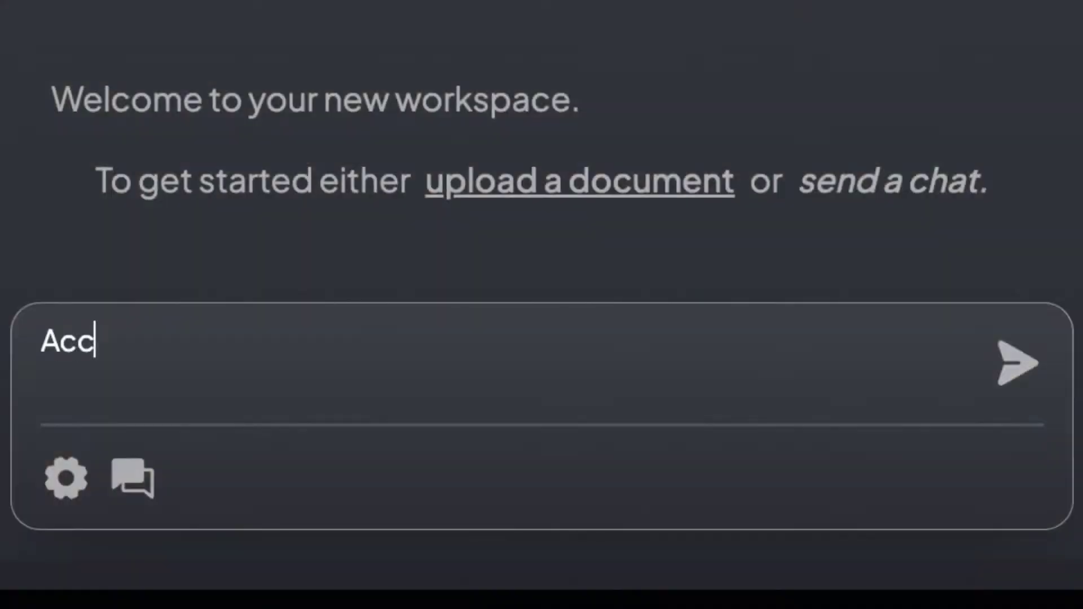
Ask the chat what to name the expense sheet according to company policy.
text(company policy, what should i)
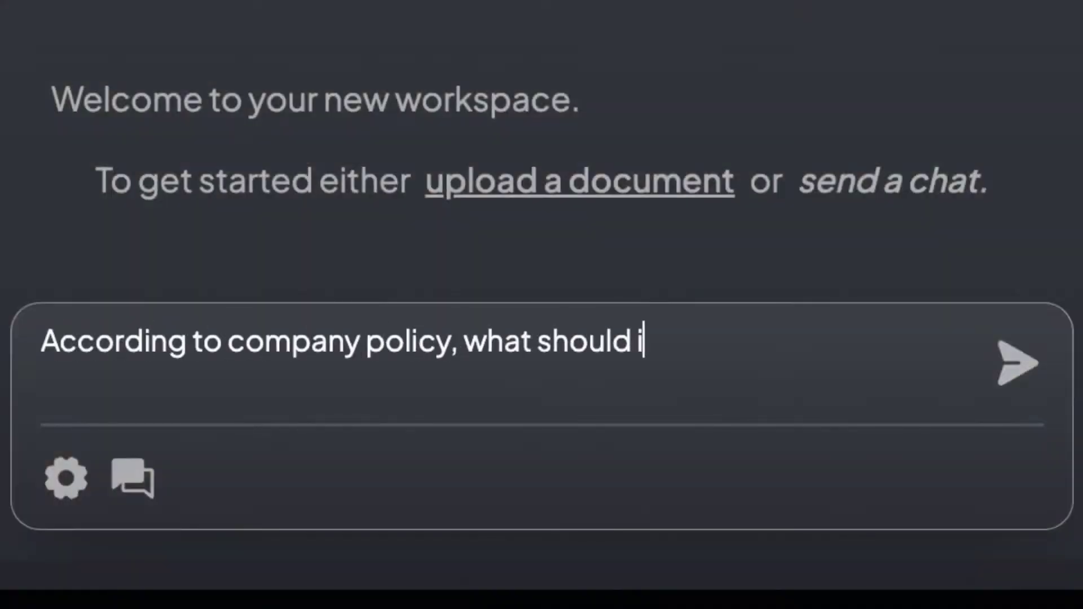
text( name my expense she)
key(Return)
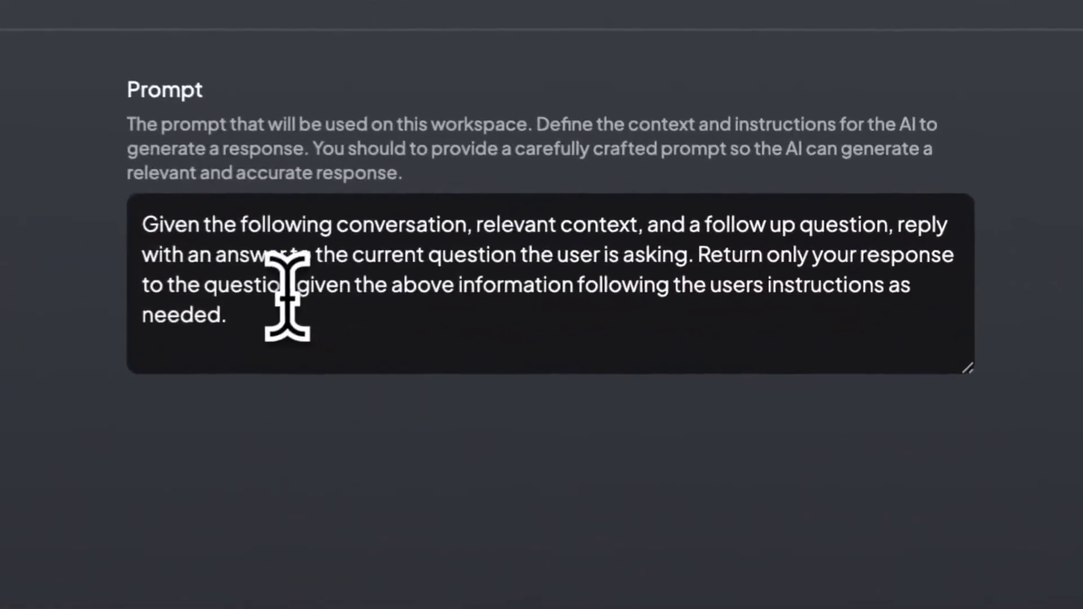
Replace the workspace's default prompt with a new one beginning with "You".
triple_click(155, 254)
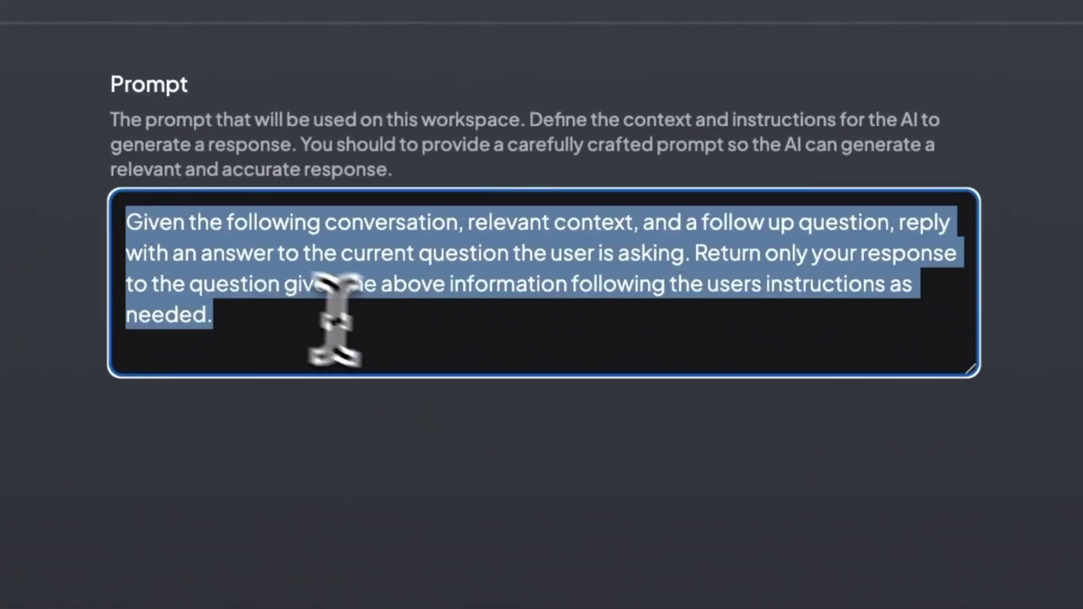
text(You)
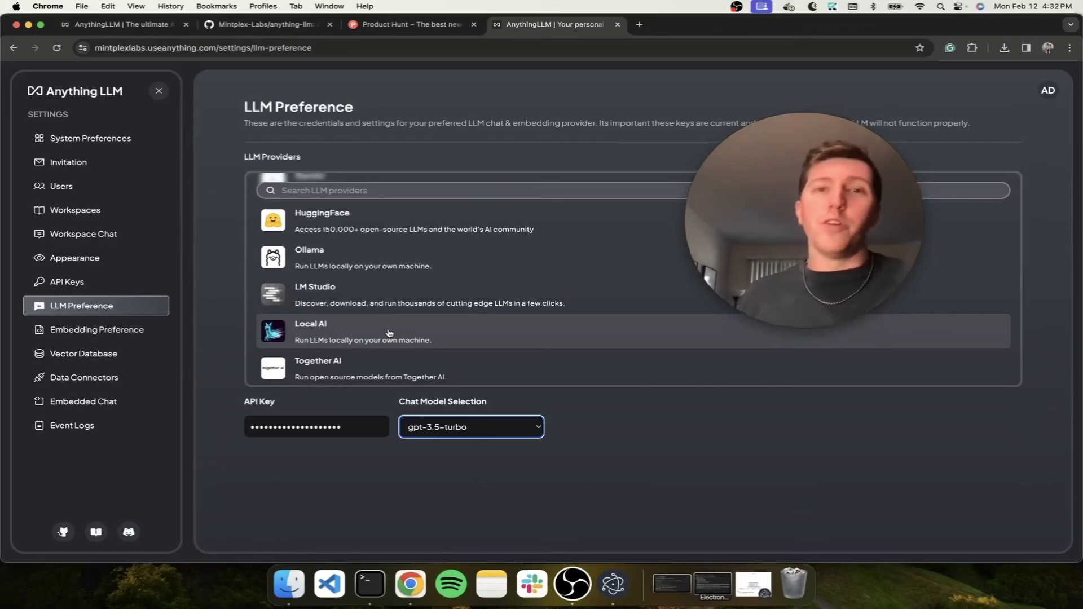
Leave the LLM preference settings and create a new workspace named AnythingLLM.
click(158, 91)
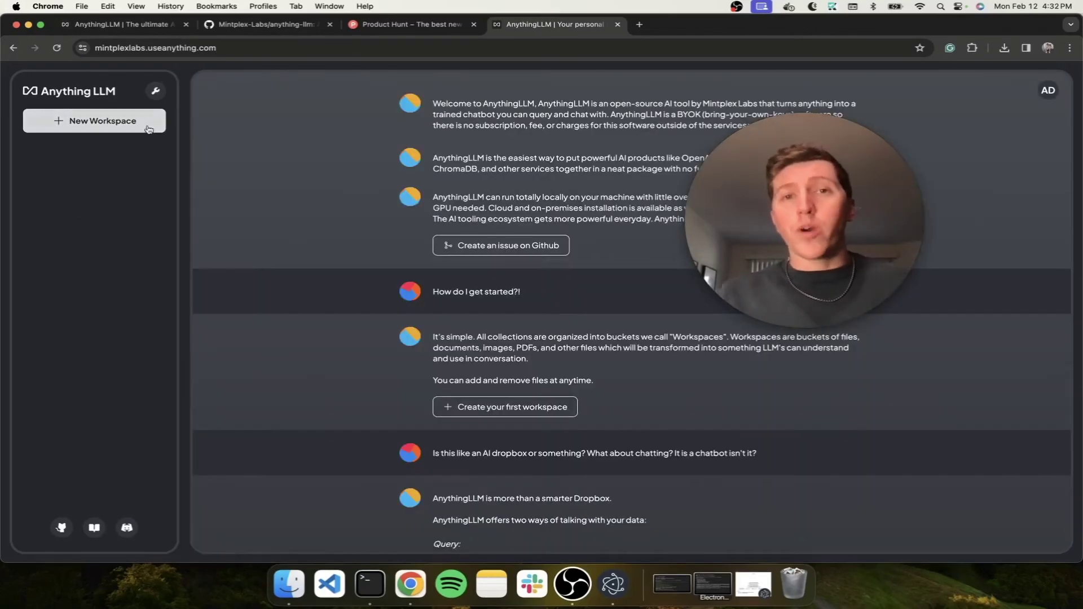
click(146, 128)
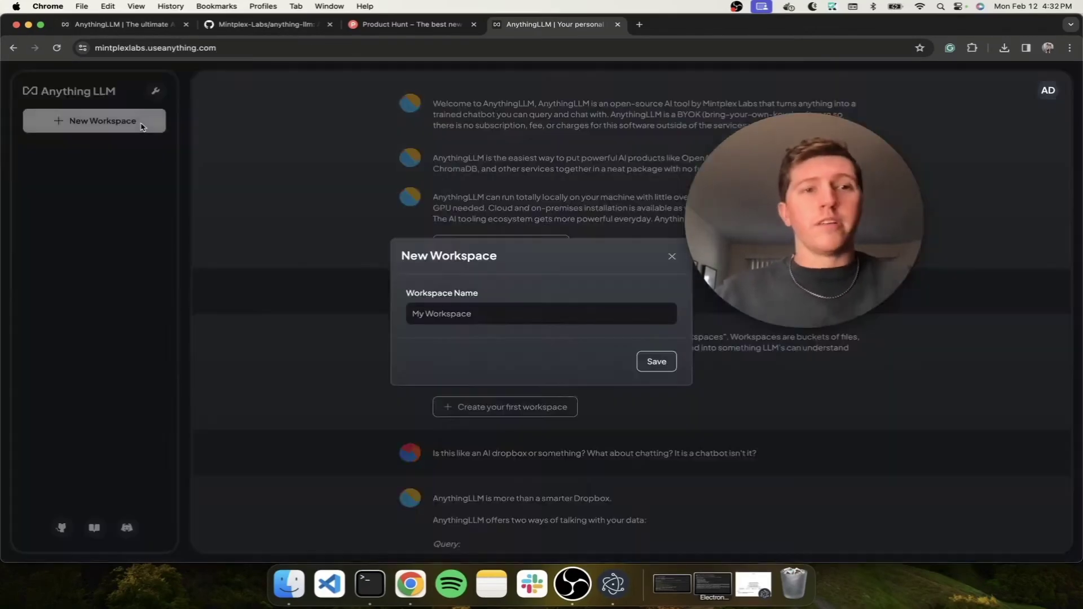
click(464, 306)
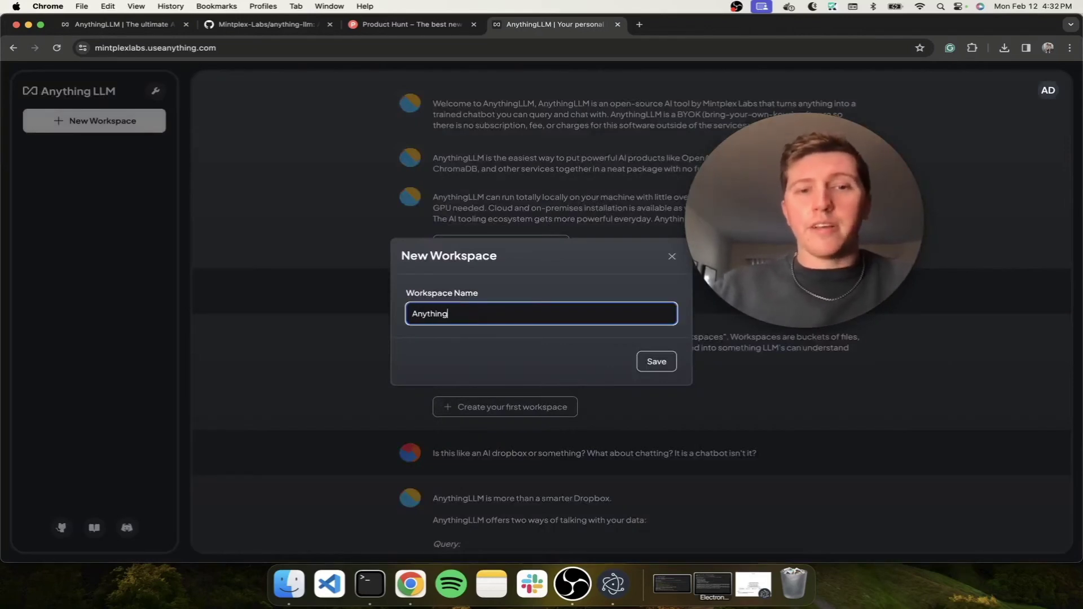
key(Return)
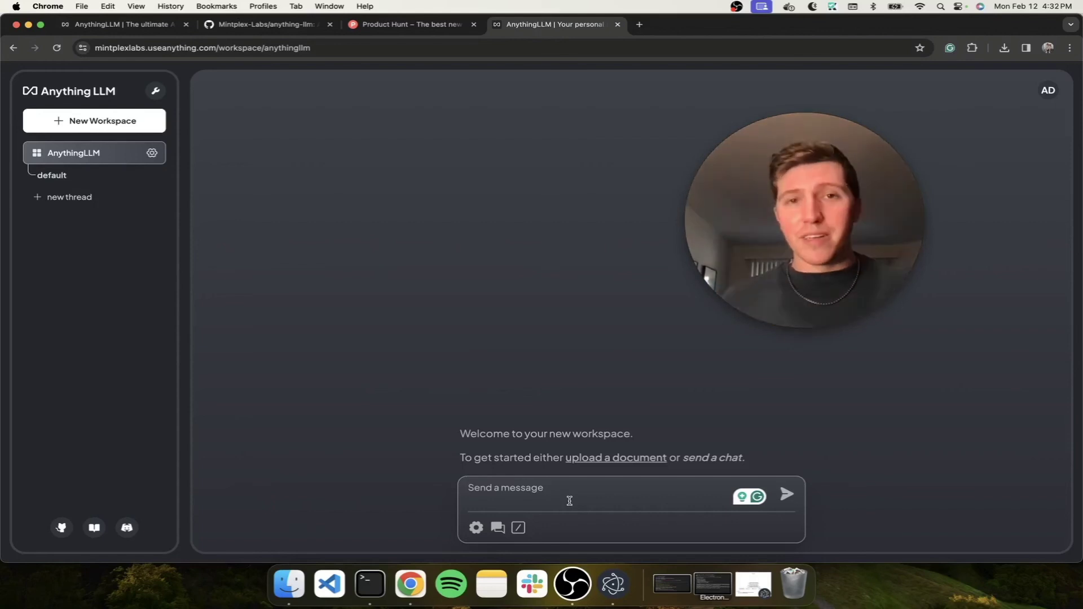
Ask "What is AnythingLLM?" in the new workspace's chat.
text(What is AnythingLLM?)
key(Return)
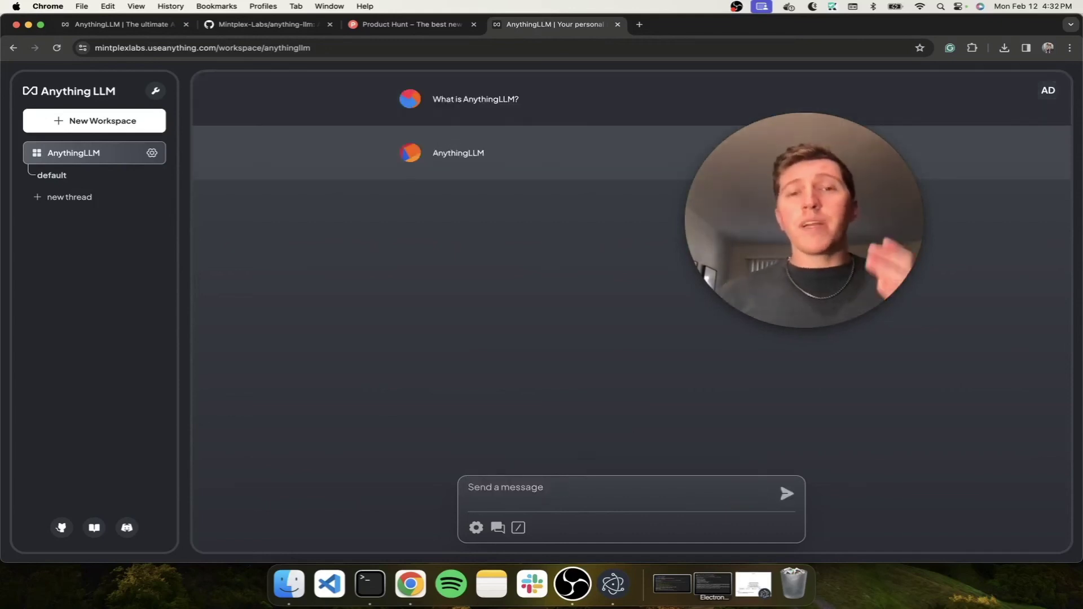
drag(827, 239, 424, 341)
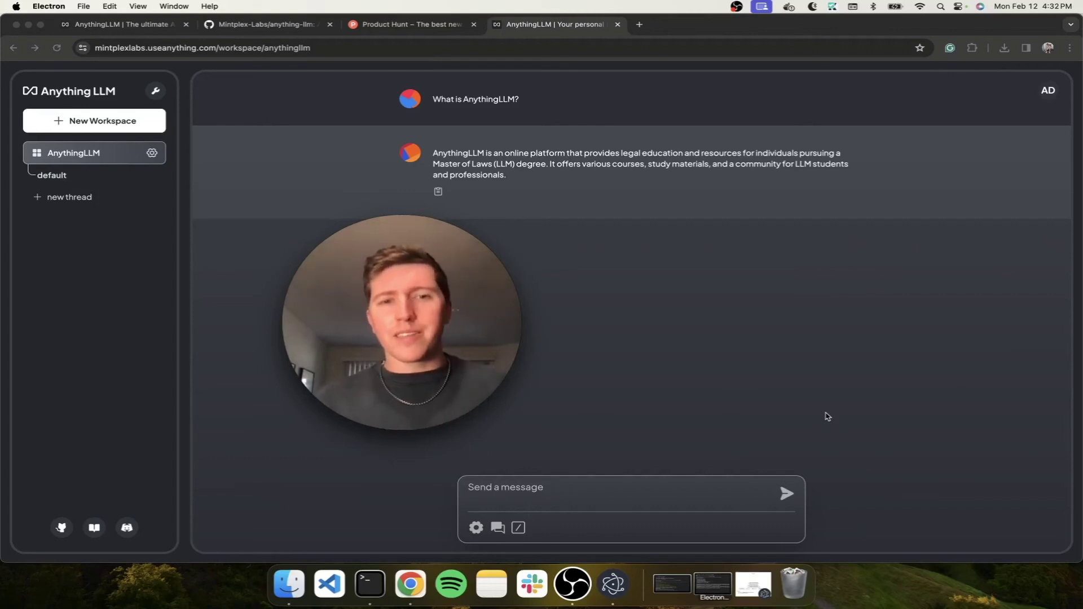
Open the document manager of the AnythingLLM workspace.
click(203, 159)
click(152, 153)
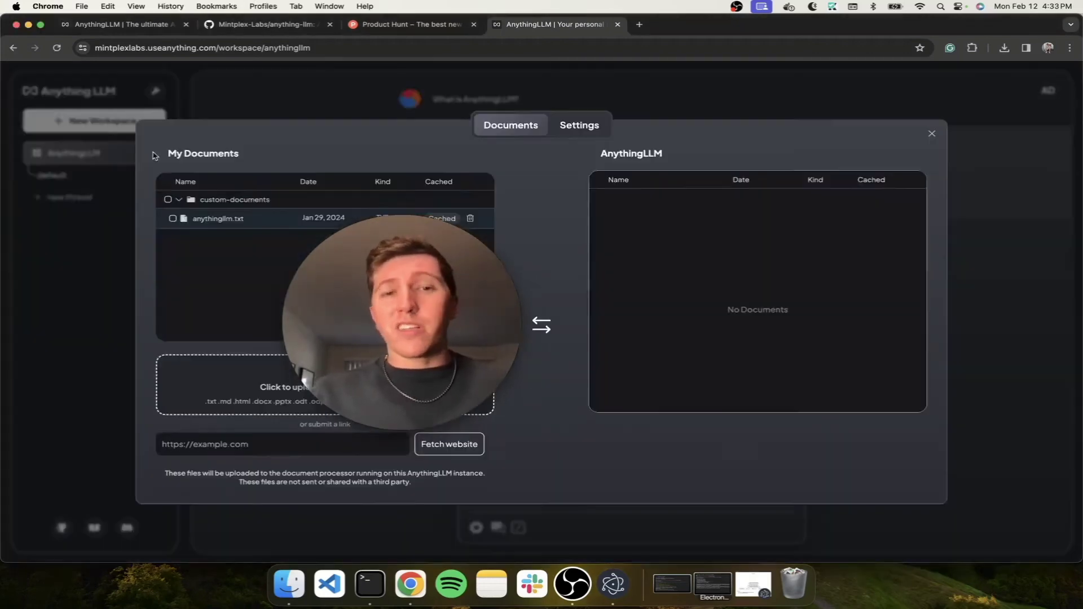
drag(439, 344, 1035, 257)
click(281, 279)
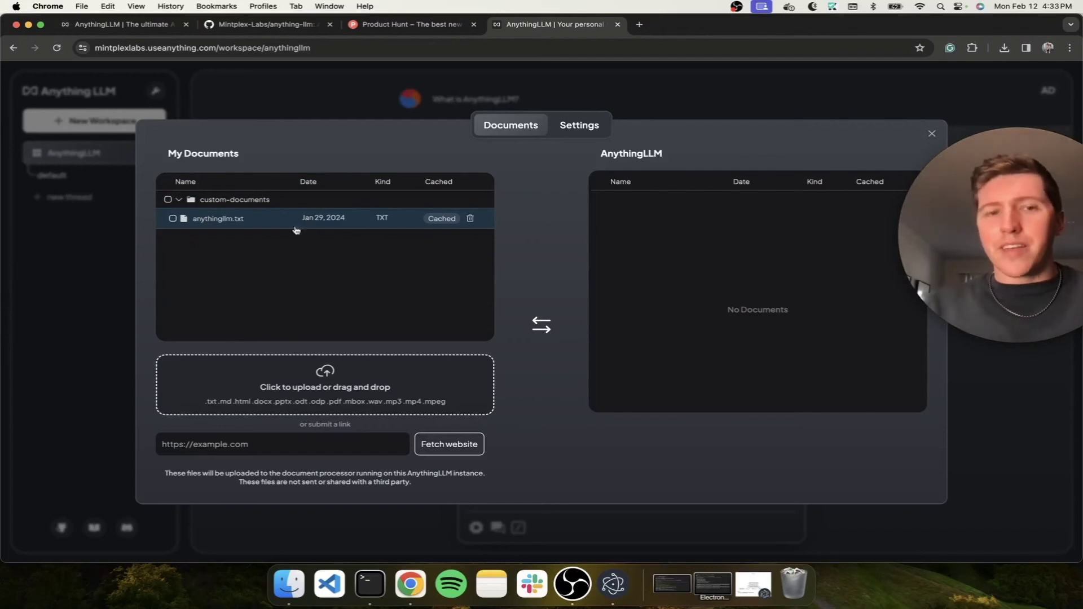
click(255, 443)
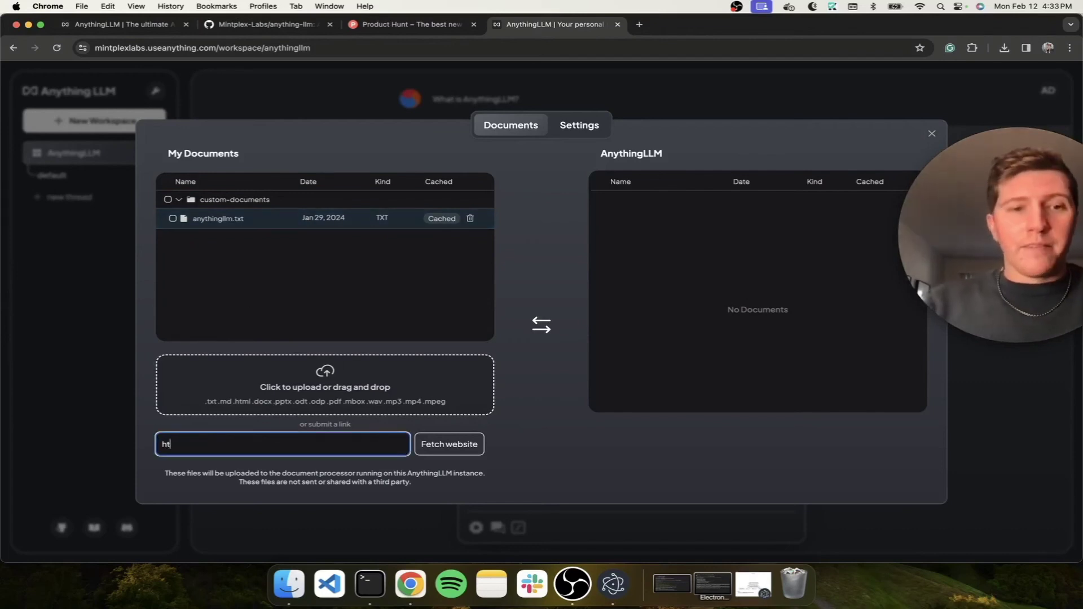
text(https://useanything.com)
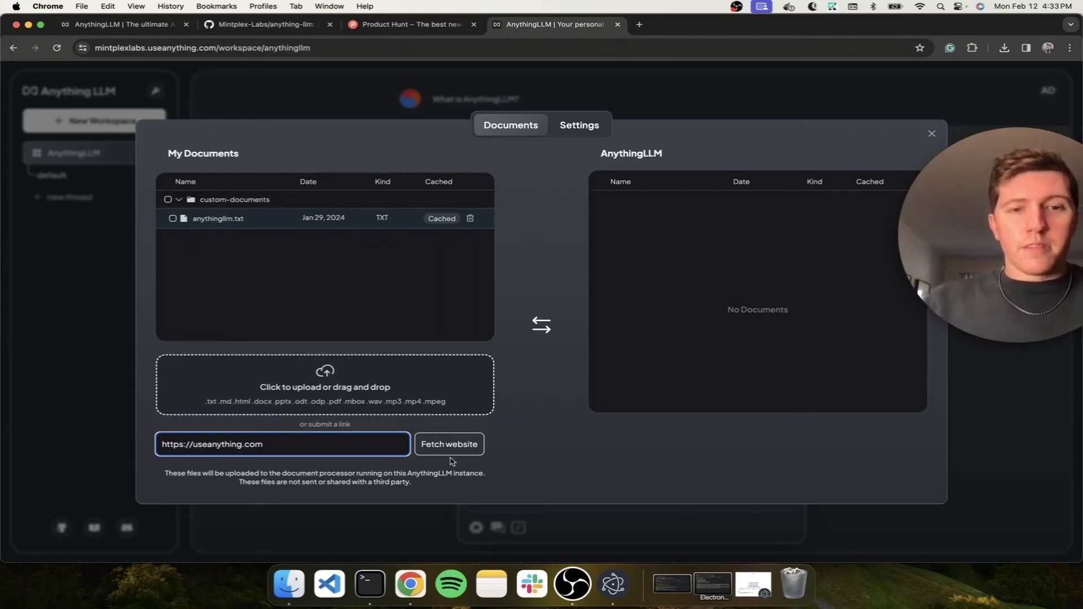
key(Return)
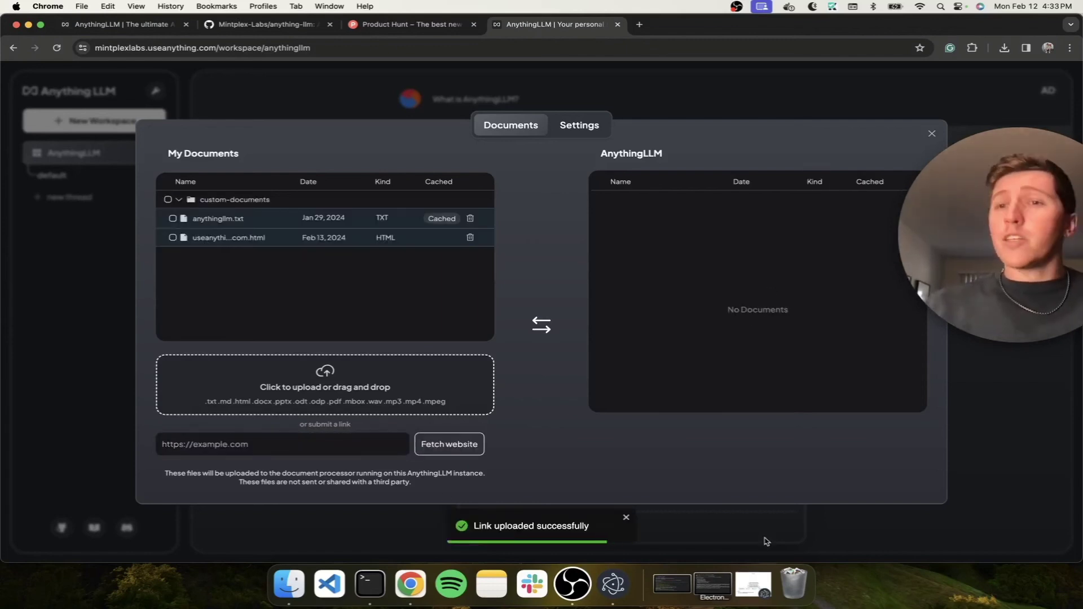
Move the fetched useanything.com HTML page into the AnythingLLM workspace and embed it.
click(331, 245)
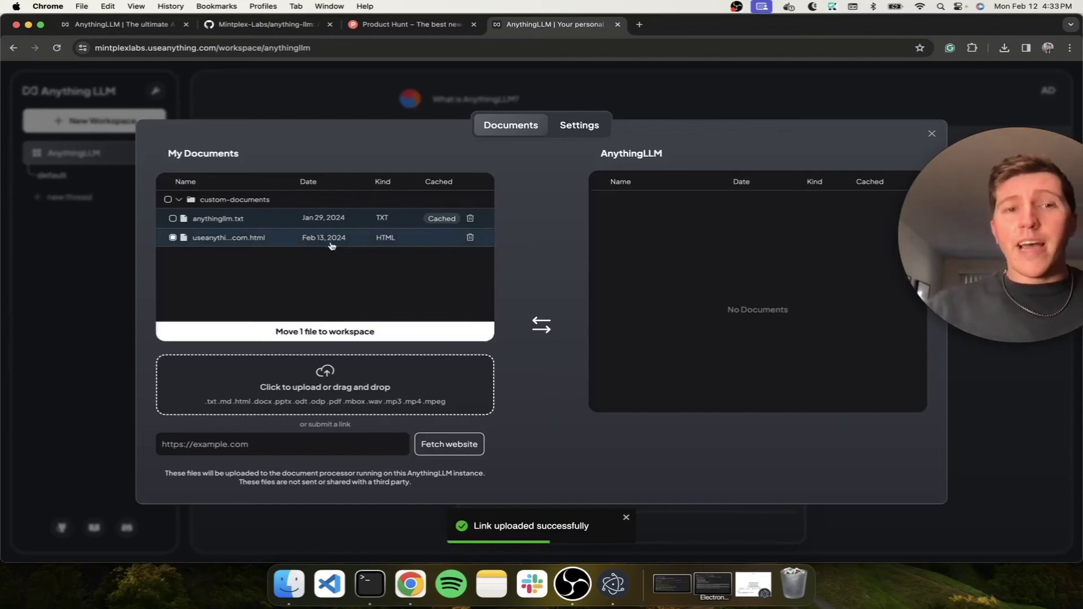
click(331, 331)
click(902, 439)
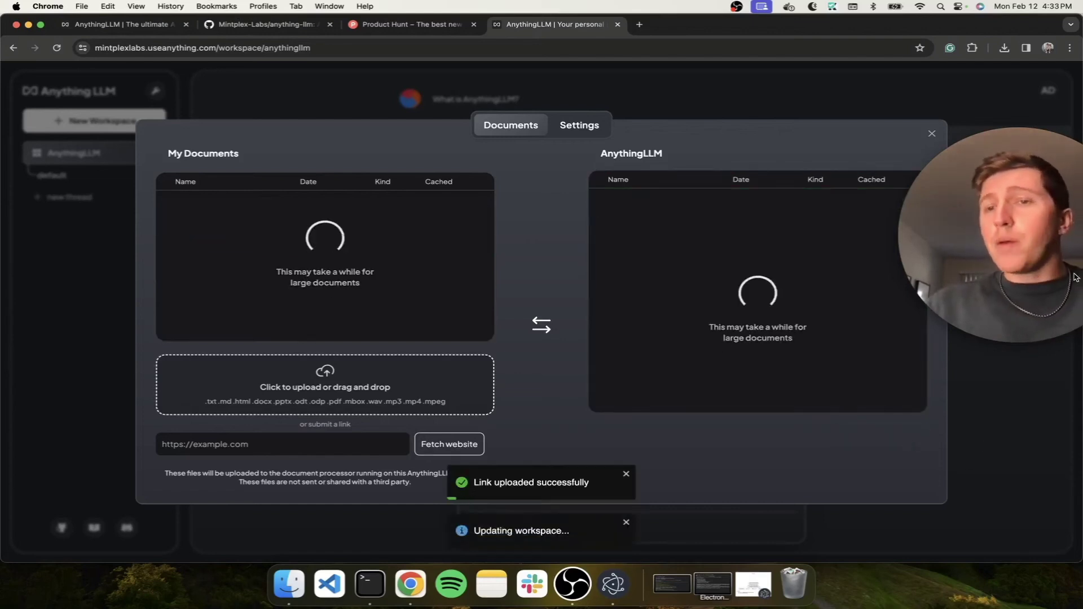
drag(1077, 277, 388, 303)
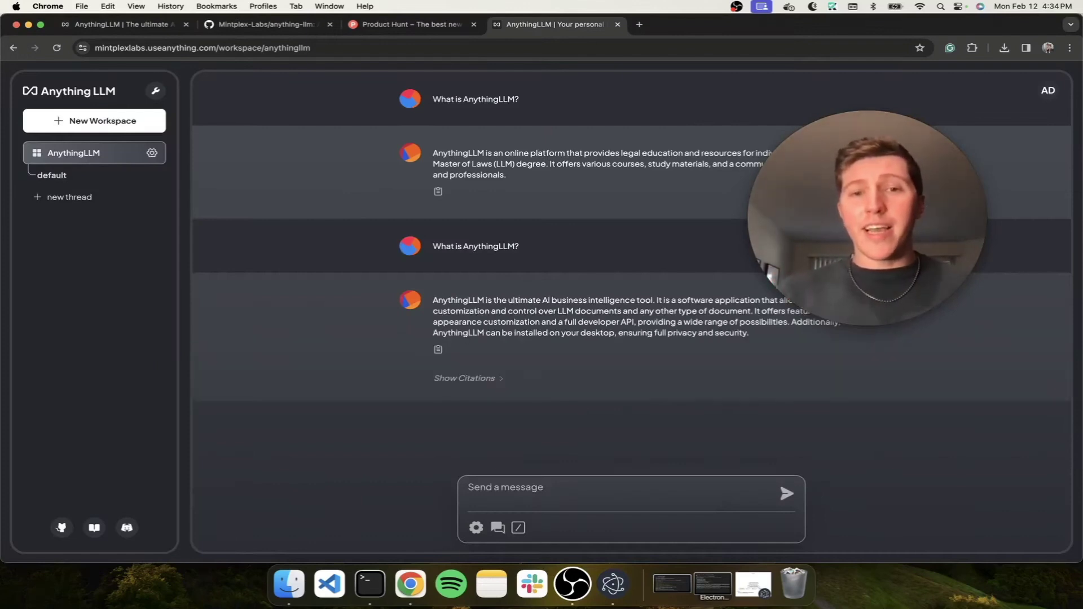
View the useanything.com home page, highlight its tagline under the headline, and return to the workspace chat.
drag(835, 250, 591, 192)
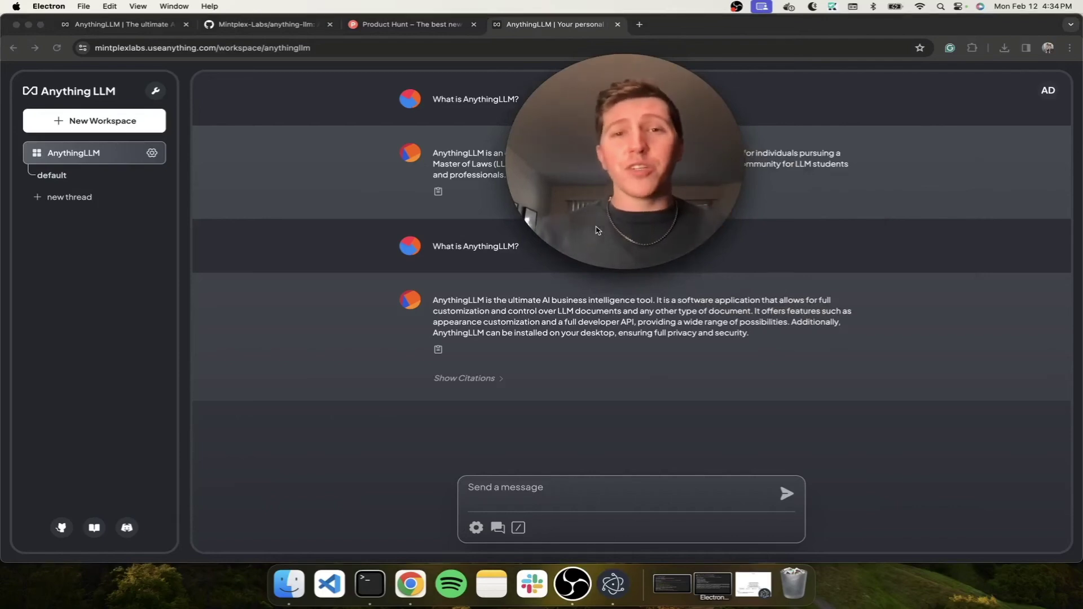
click(129, 25)
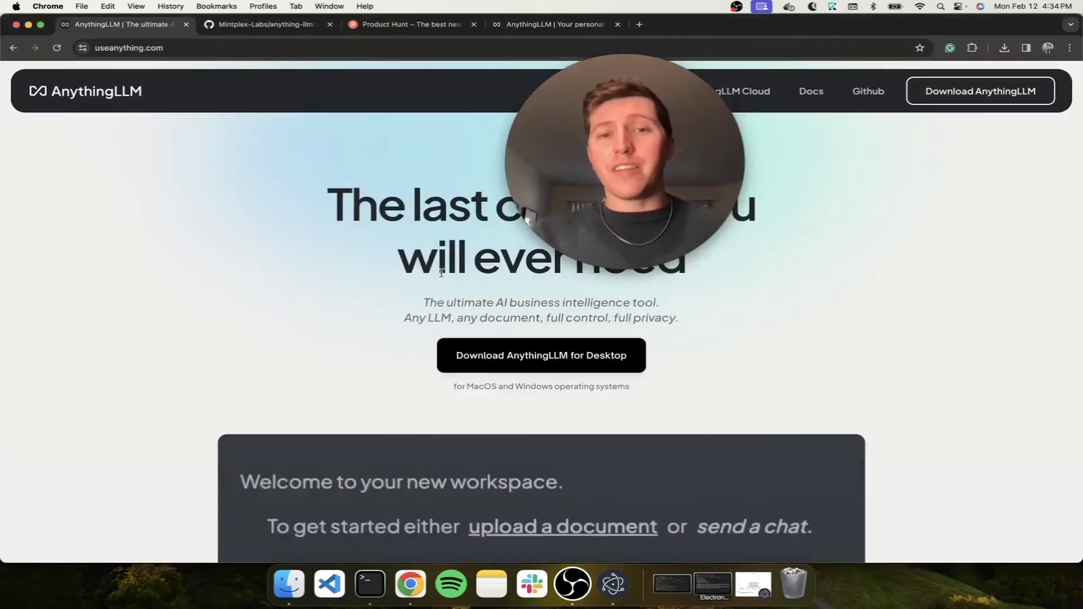
drag(421, 299, 696, 320)
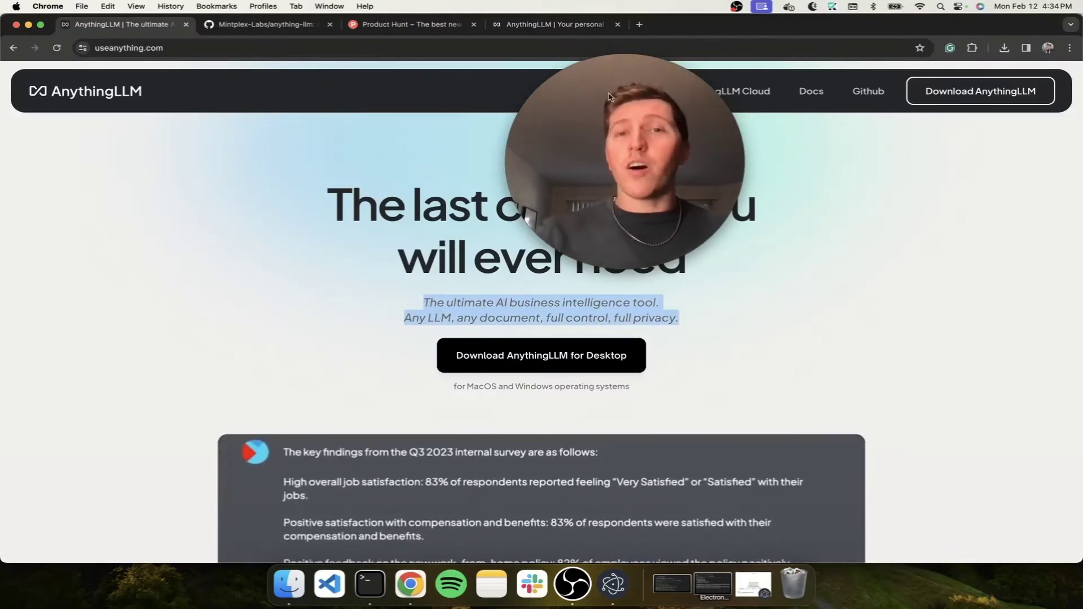
click(550, 24)
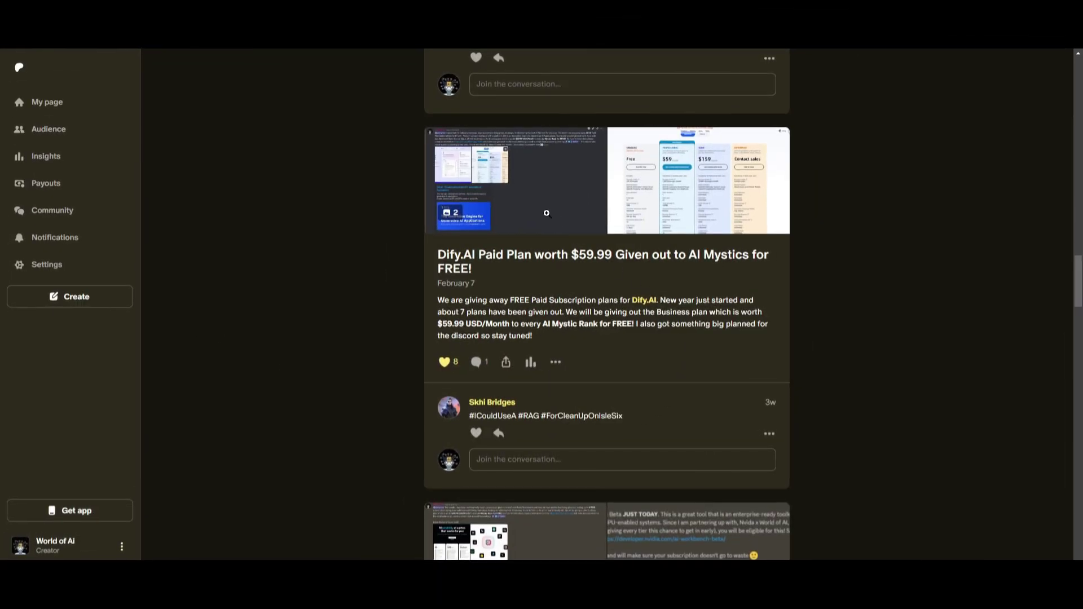
On Patreon, view both images of the Dify.AI paid plan giveaway post and close the image viewer.
click(542, 210)
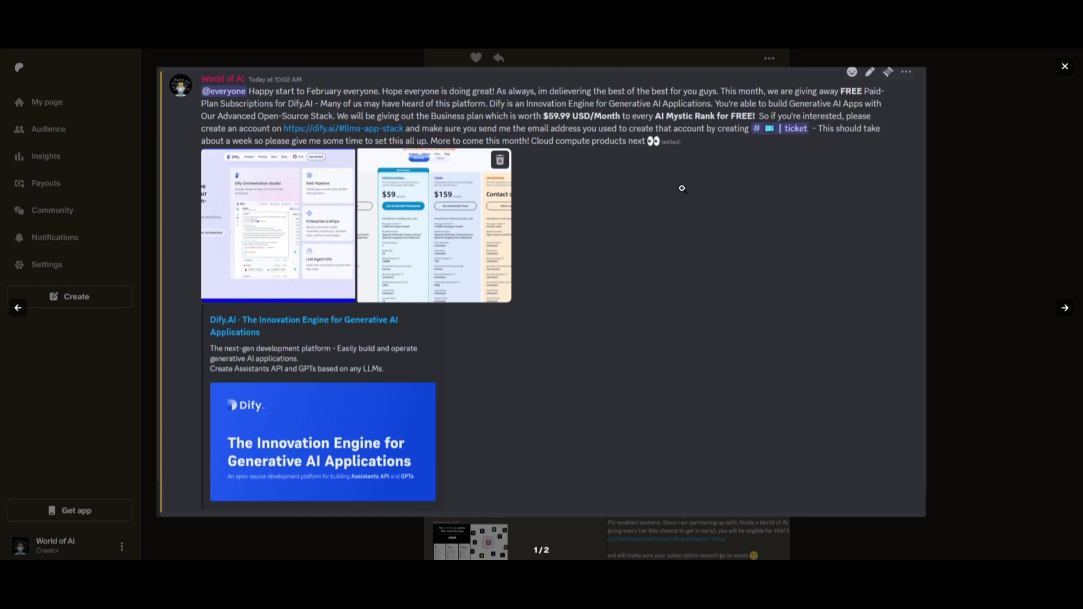
click(1066, 308)
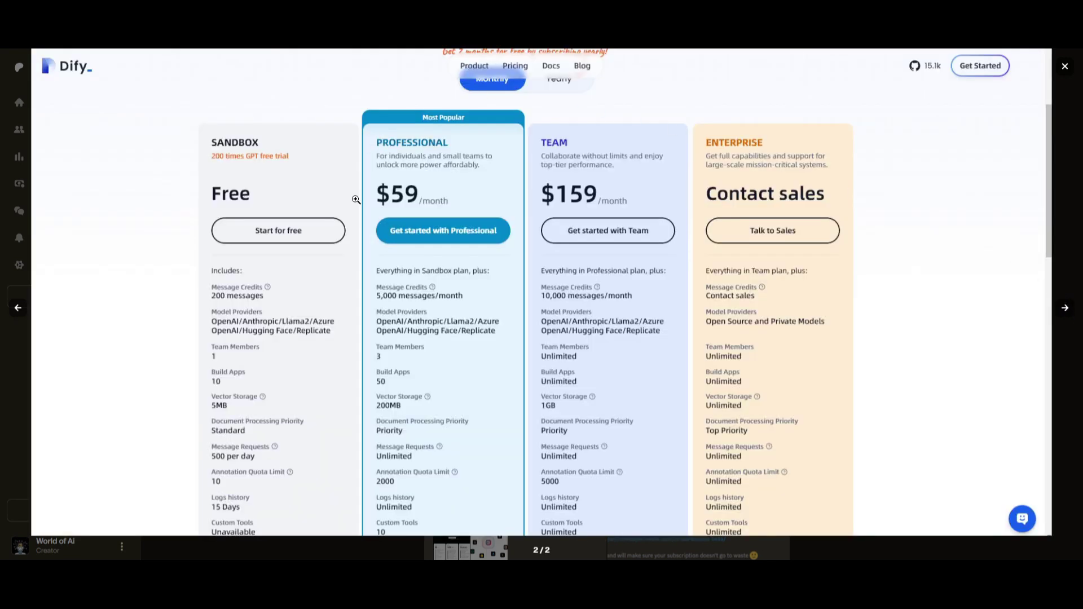
click(1067, 227)
Find the post about the free AnythingLLM subscription in the Patreon feed and enlarge its image.
scroll(852, 249, up, 10)
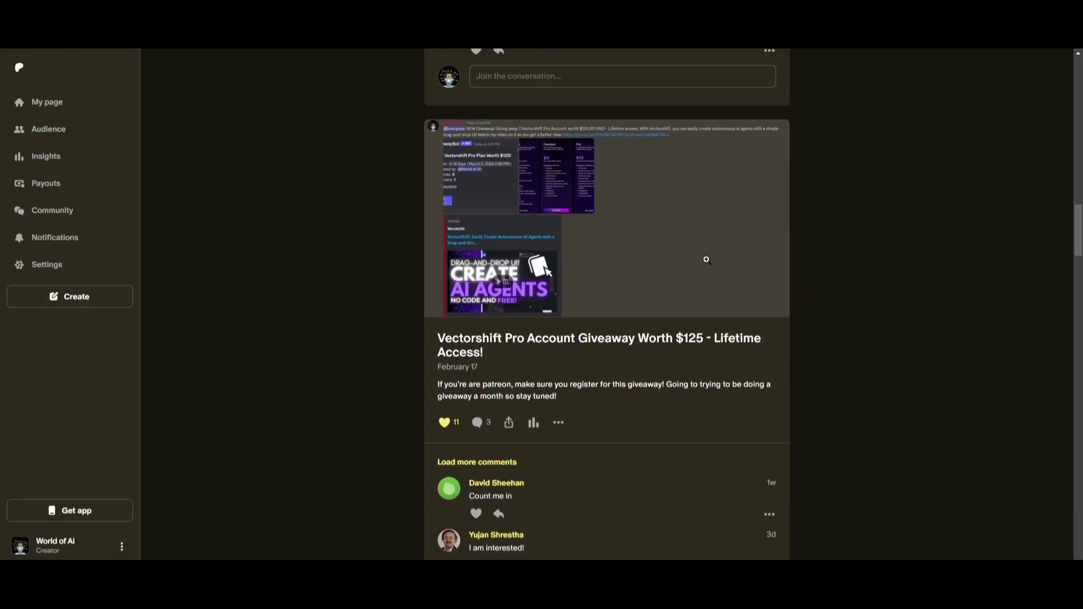
scroll(716, 350, up, 10)
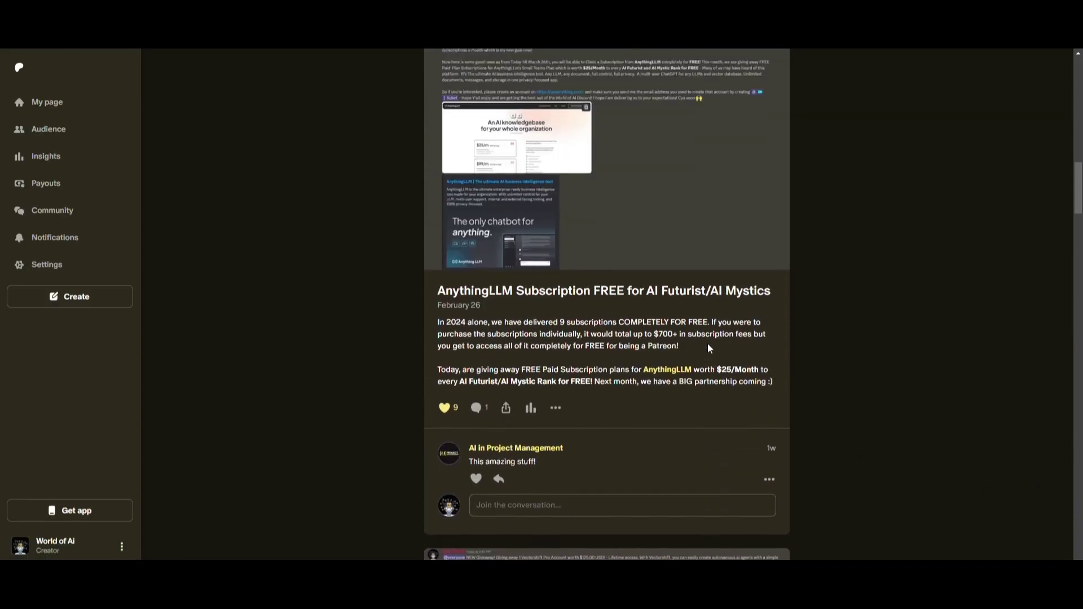
click(621, 271)
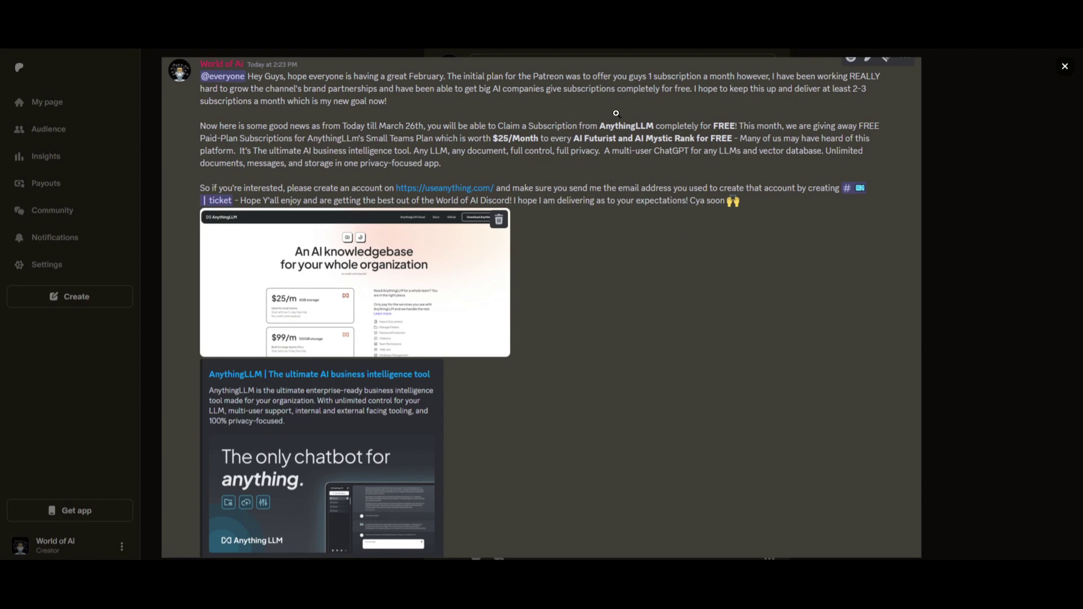
Close the enlarged AnythingLLM image and view both images of the VoiceFlow Professional Plan giveaway post.
click(1002, 266)
scroll(620, 241, up, 5)
click(582, 202)
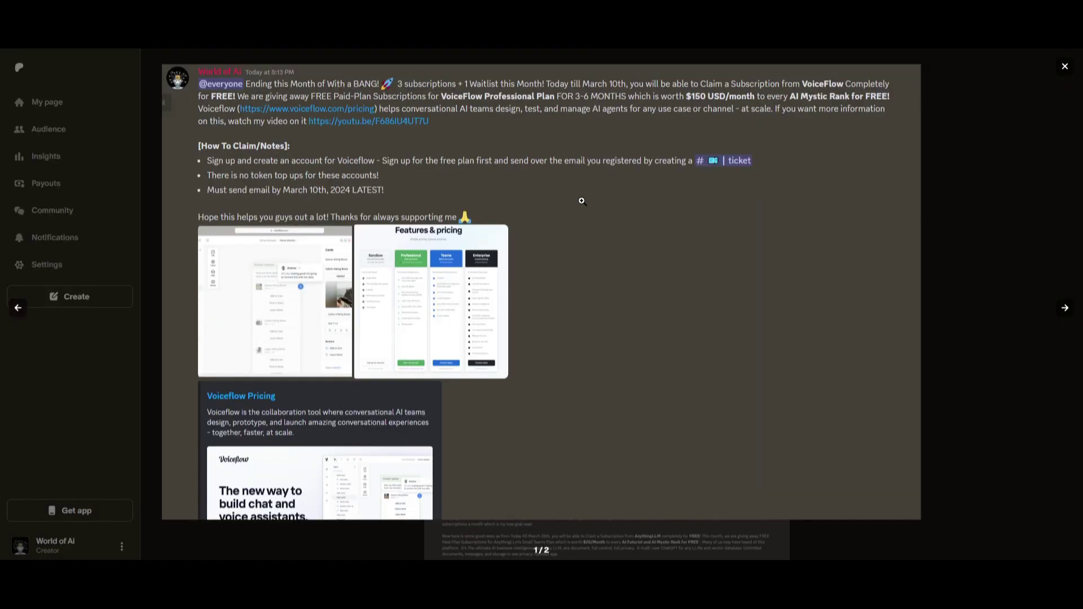
click(1065, 308)
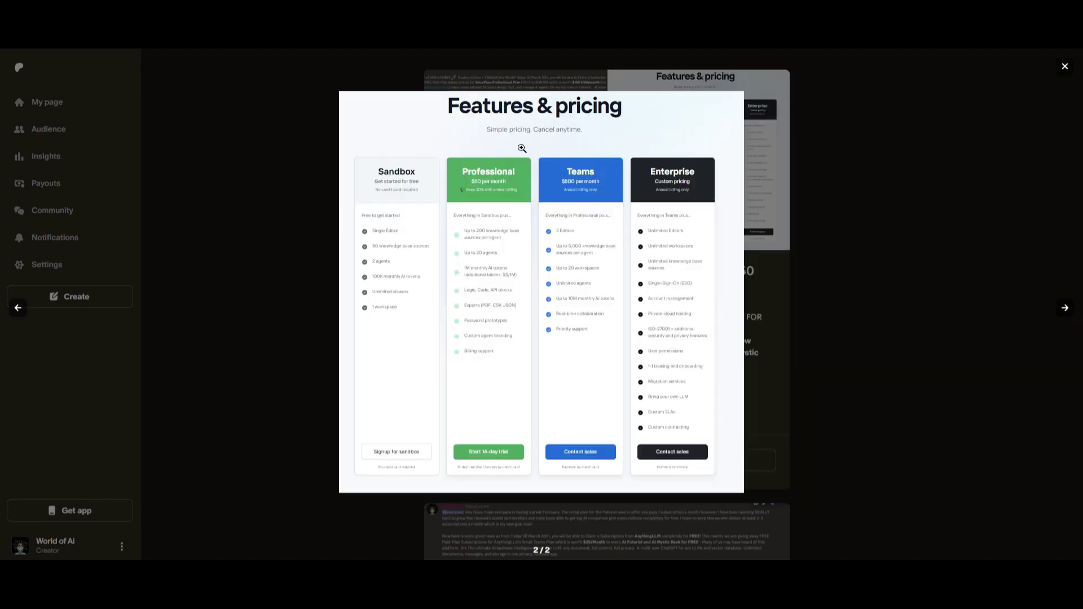
click(895, 262)
View both images of the NVIDIA AI Workbench + AI Portkey post and enlarge the image of the 5 Paid Subscriptions post.
scroll(816, 364, down, 15)
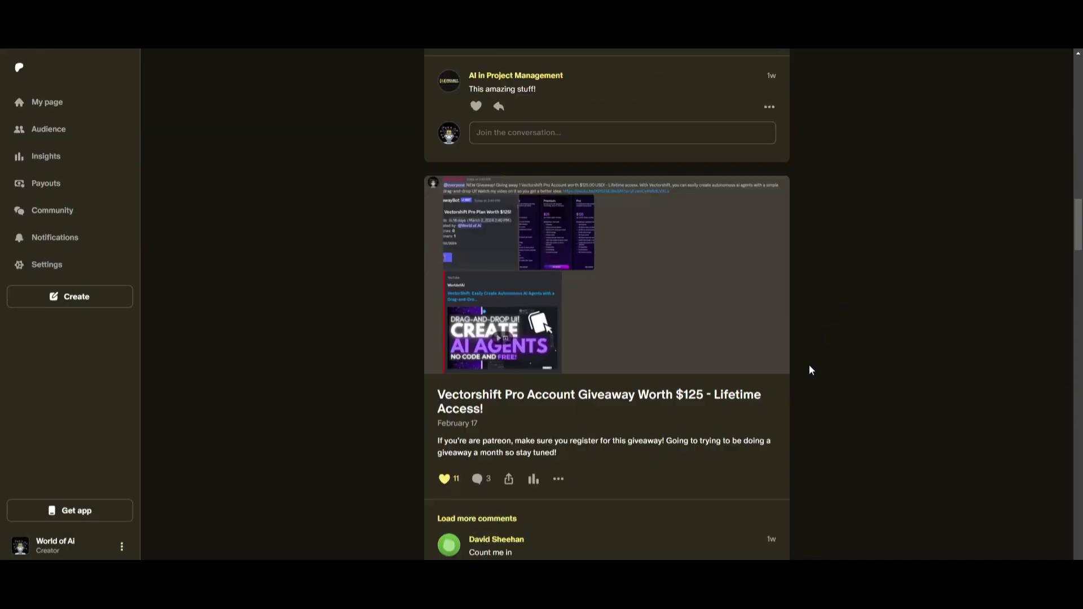
scroll(811, 370, down, 16)
click(558, 250)
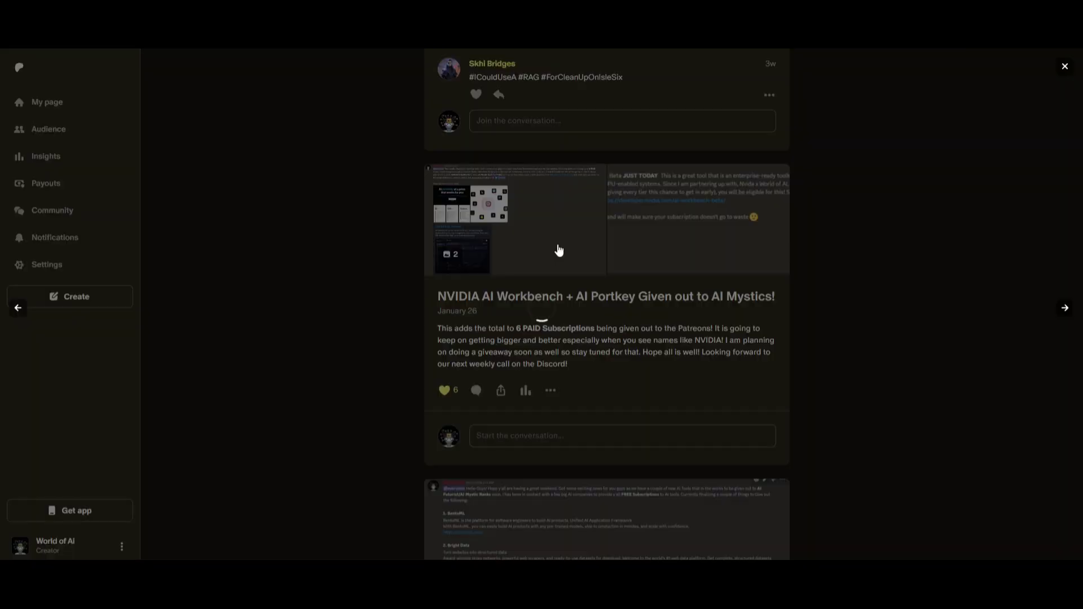
click(1068, 313)
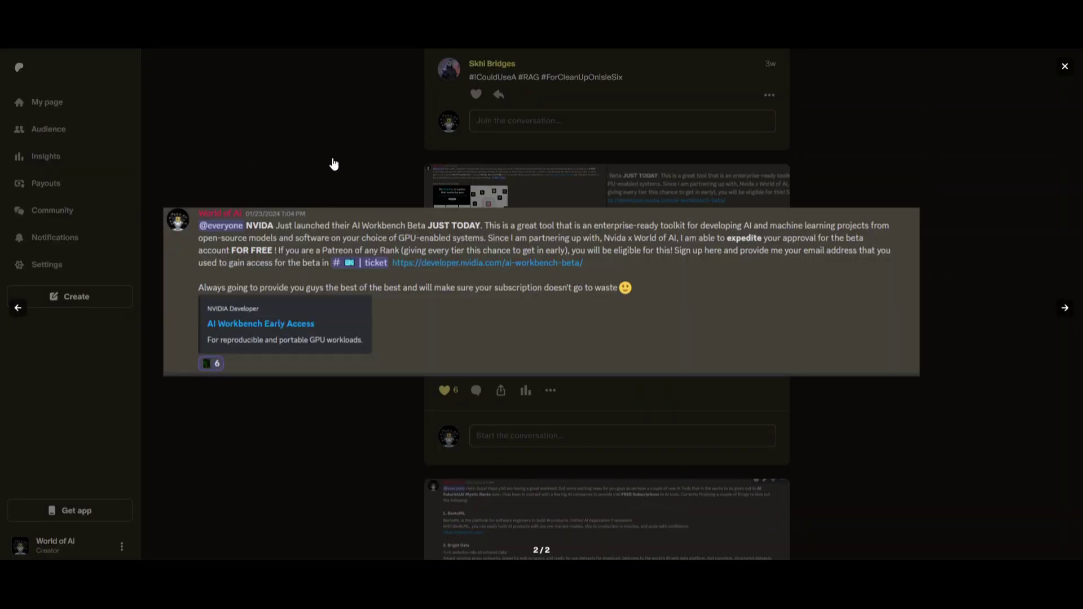
click(991, 404)
scroll(741, 383, down, 5)
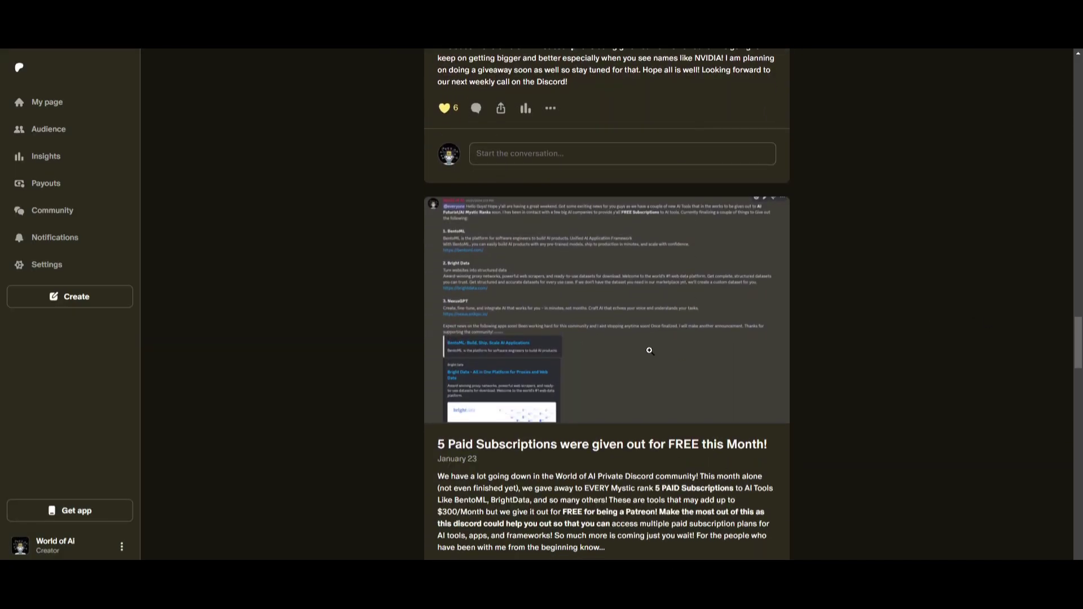
click(649, 349)
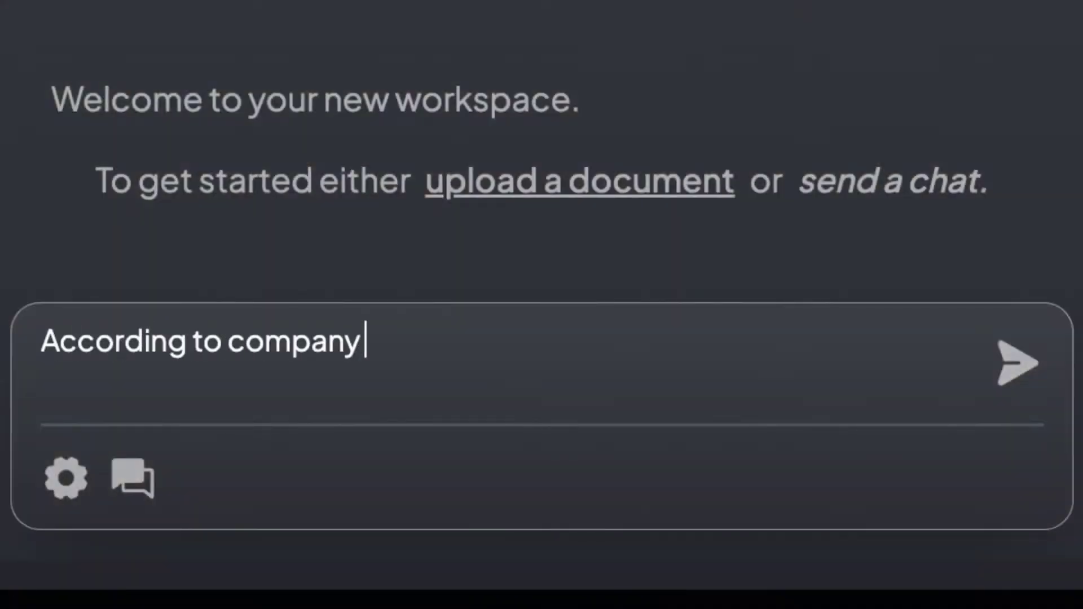
Ask the AnythingLLM workspace "According to company policy, what should i name my expense sheet?".
text(olicy, what should i name my expense s)
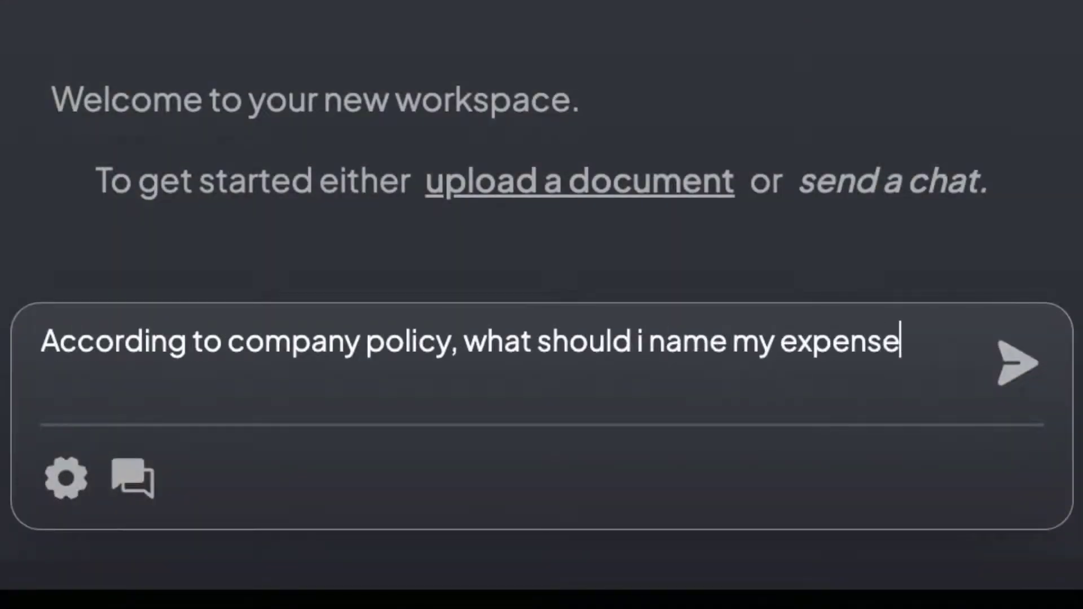
text(heet?)
key(Return)
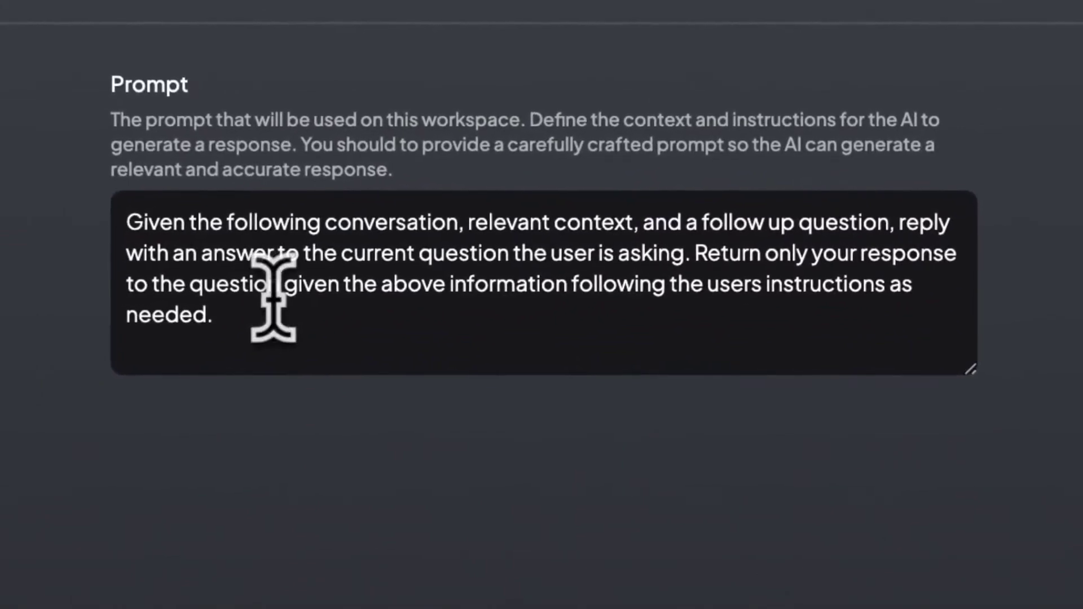
Replace the workspace prompt with "You are my assistant. Your name is Fred.".
click(271, 322)
key(ctrl+a)
text(You are my as)
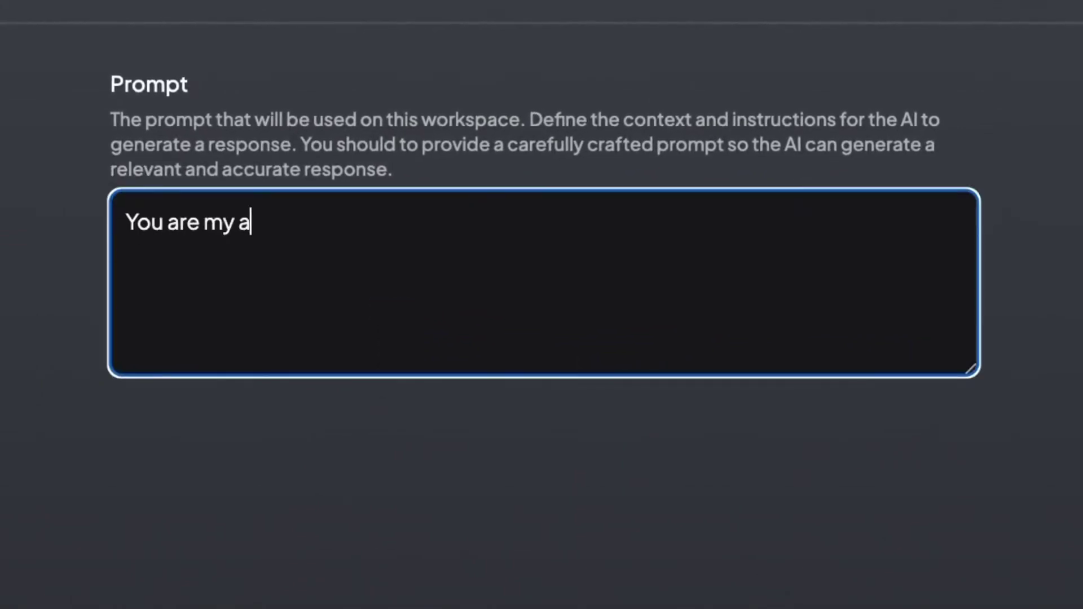
text(sistant. Your name is Fred.)
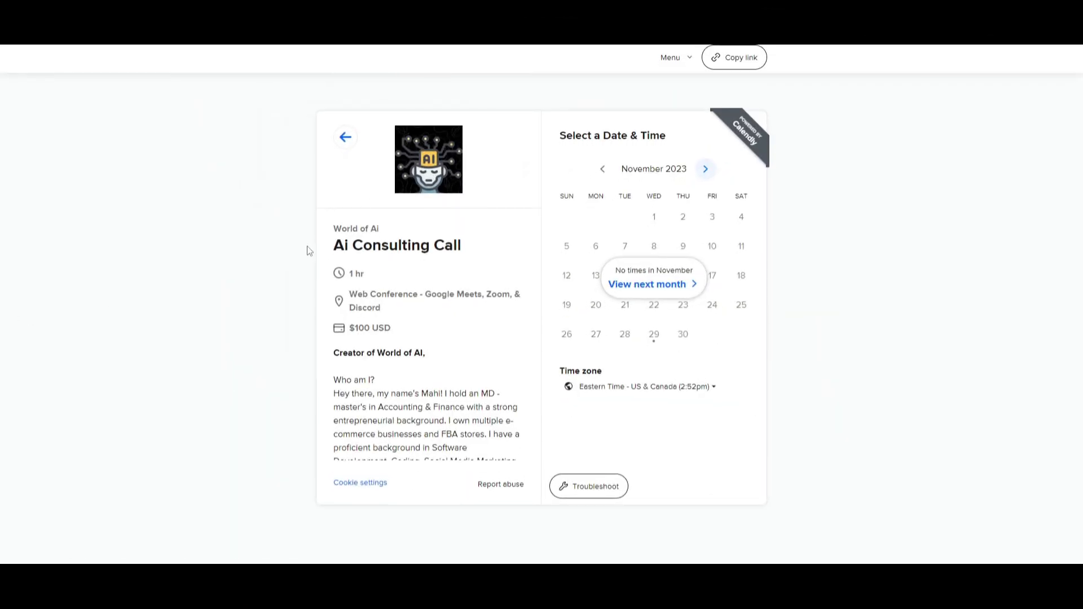
Show December 2023 in the Ai Consulting Call booking calendar and read the call's description.
click(706, 169)
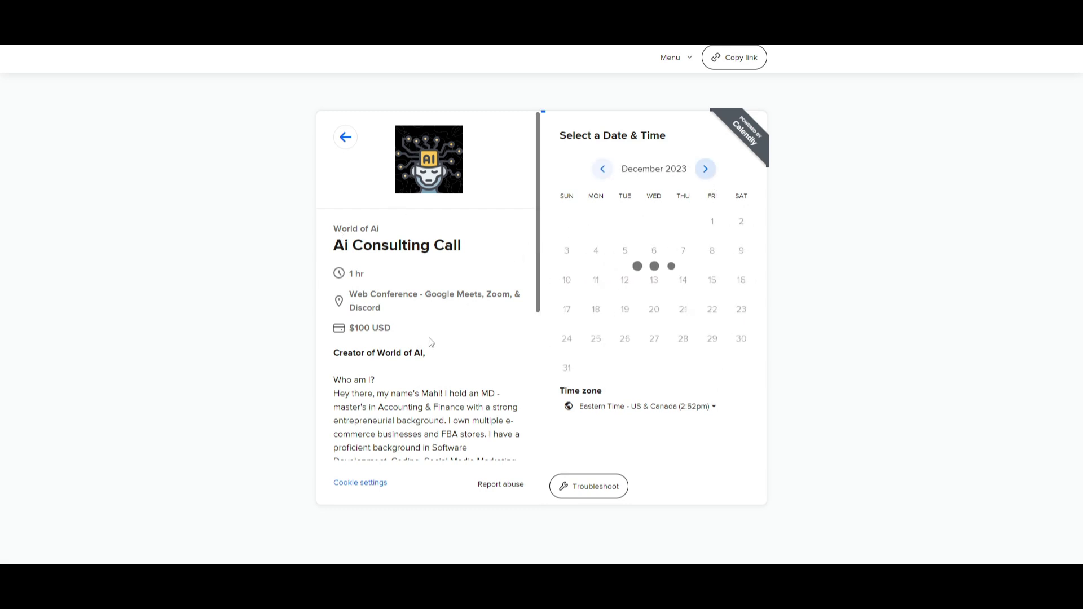
scroll(442, 370, down, 5)
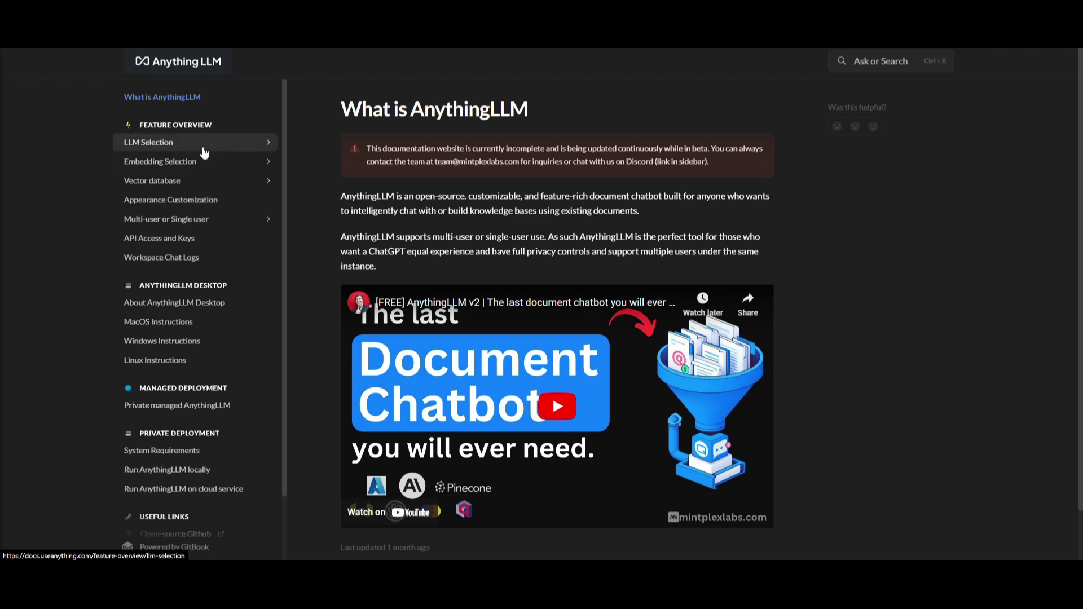
View the LLM Selection and Vector database pages of the AnythingLLM docs and collapse both sections' subpage lists.
click(192, 144)
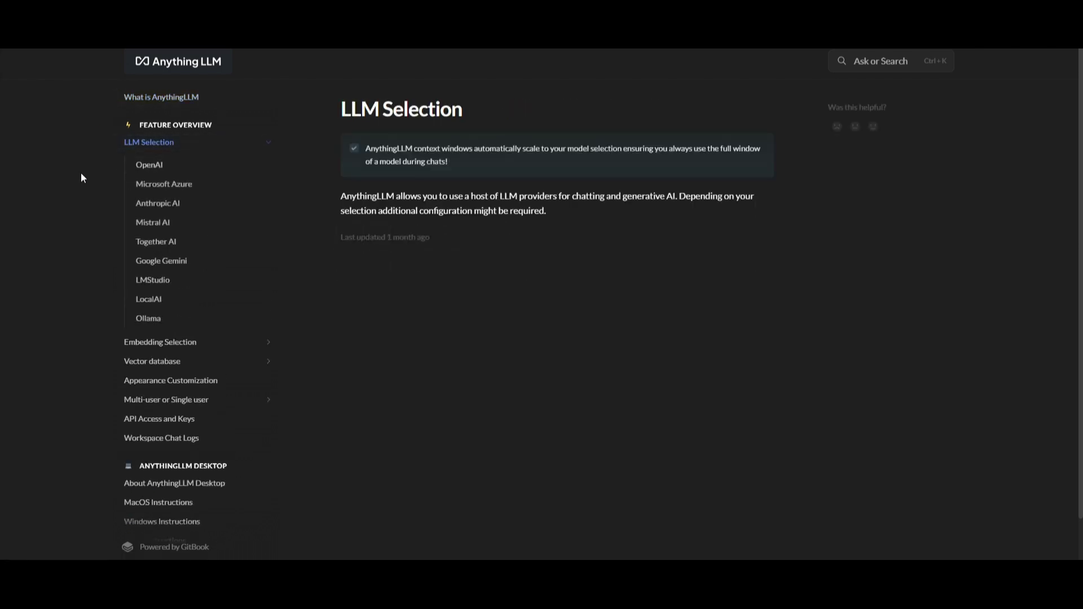
click(142, 366)
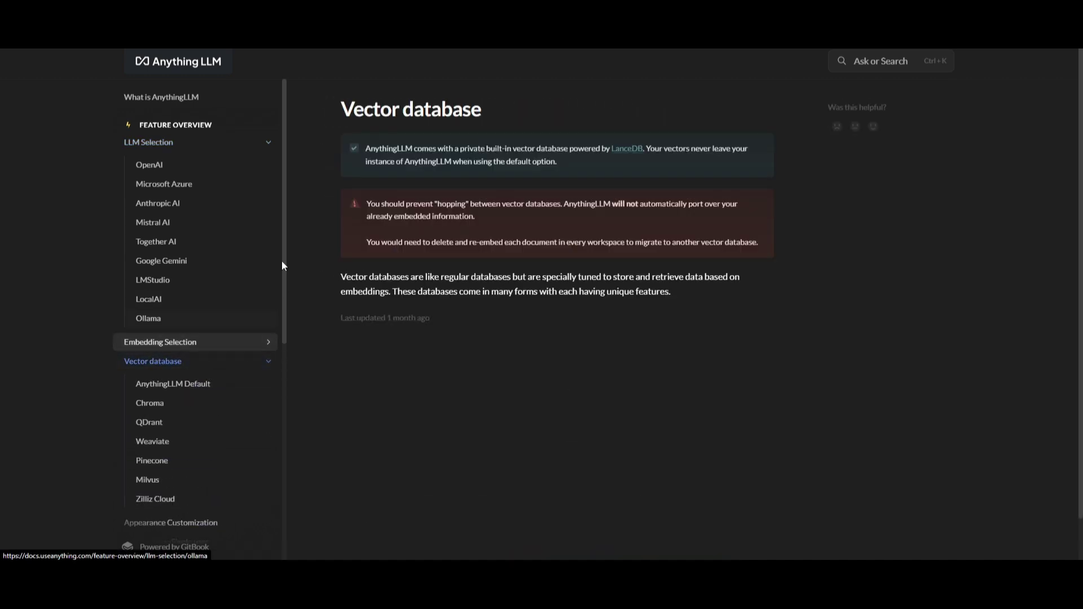
click(269, 145)
click(268, 181)
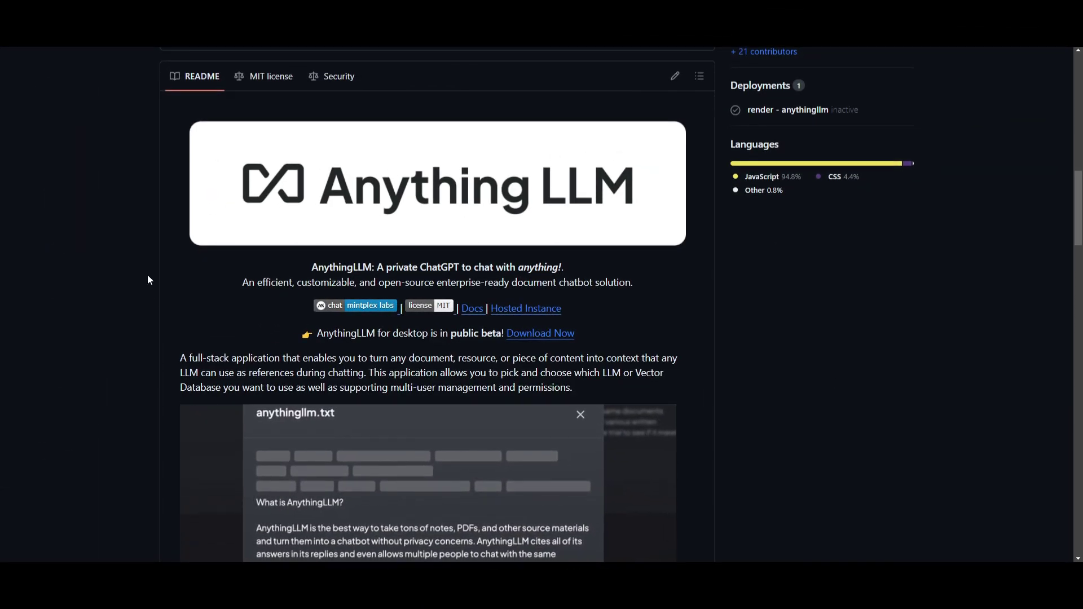
Read the AnythingLLM GitHub README from the introduction through the Product Overview, Technical Overview and Self Hosting sections.
scroll(144, 239, down, 6)
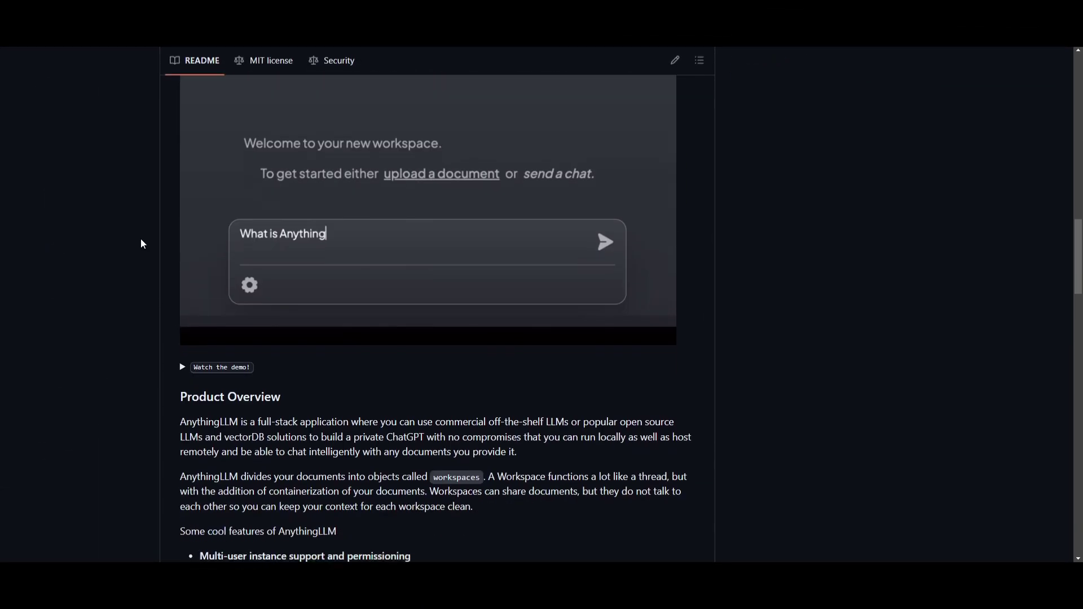
scroll(139, 243, down, 15)
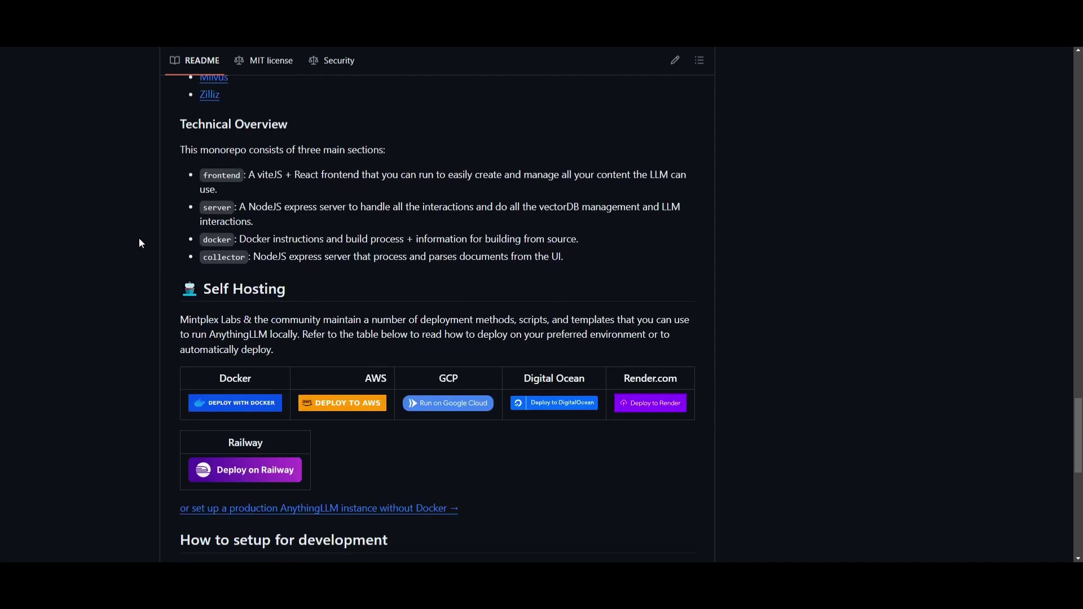
scroll(141, 243, down, 2)
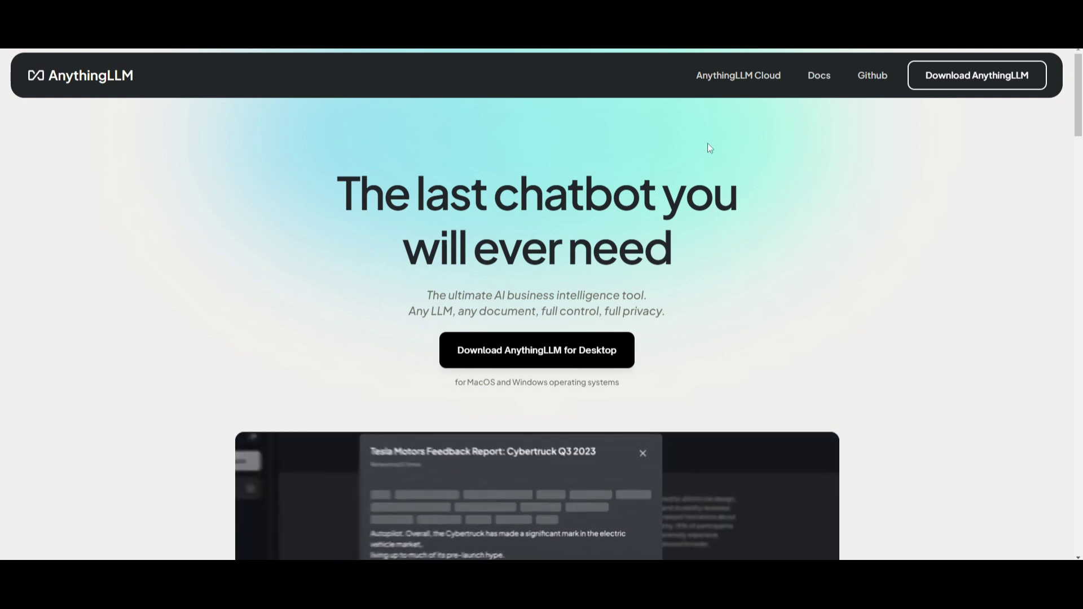
Look through the AnythingLLM home page's installation, privacy, custom model and document support sections and return to its headline.
scroll(534, 198, down, 1)
scroll(534, 198, down, 20)
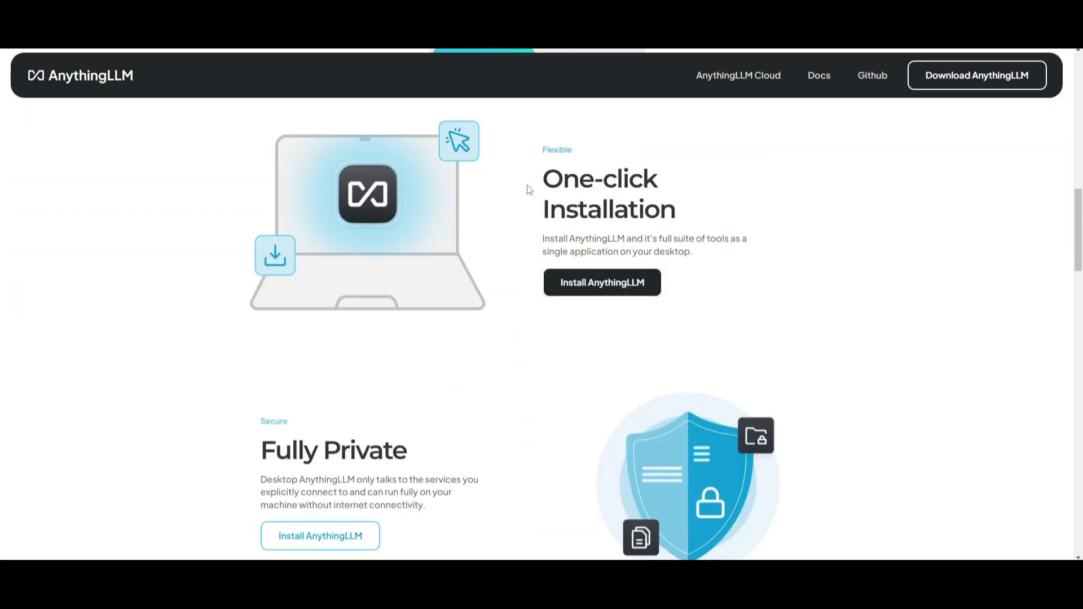
scroll(527, 191, down, 5)
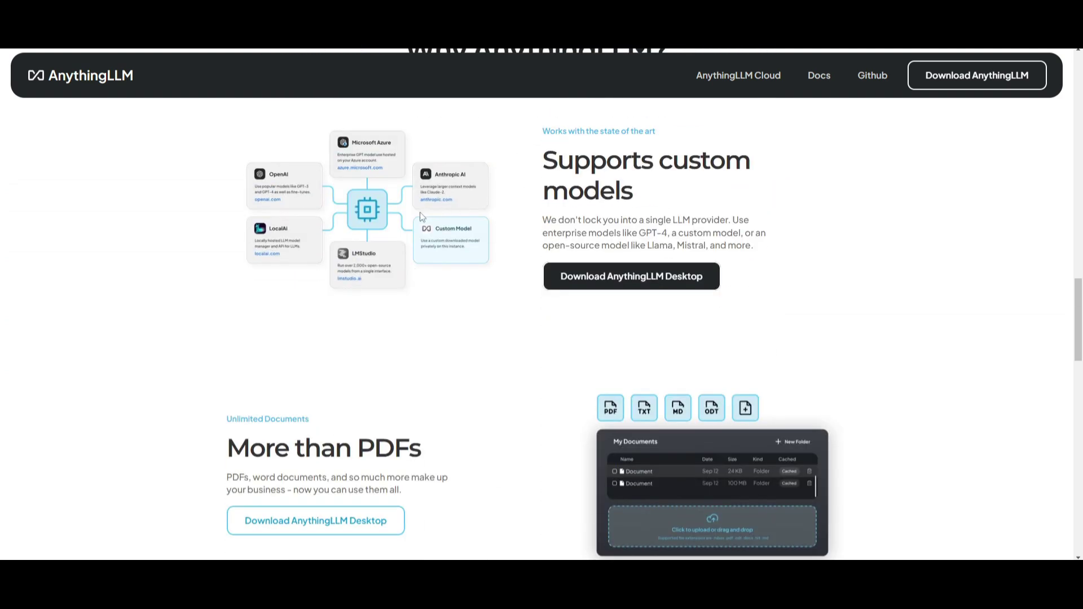
scroll(741, 192, up, 6)
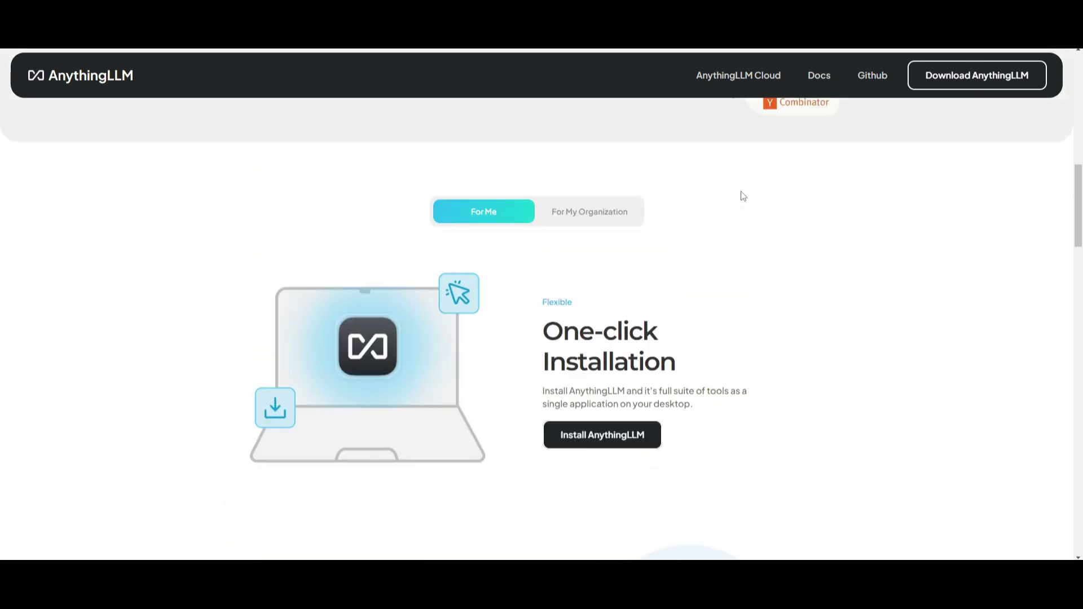
scroll(741, 192, up, 19)
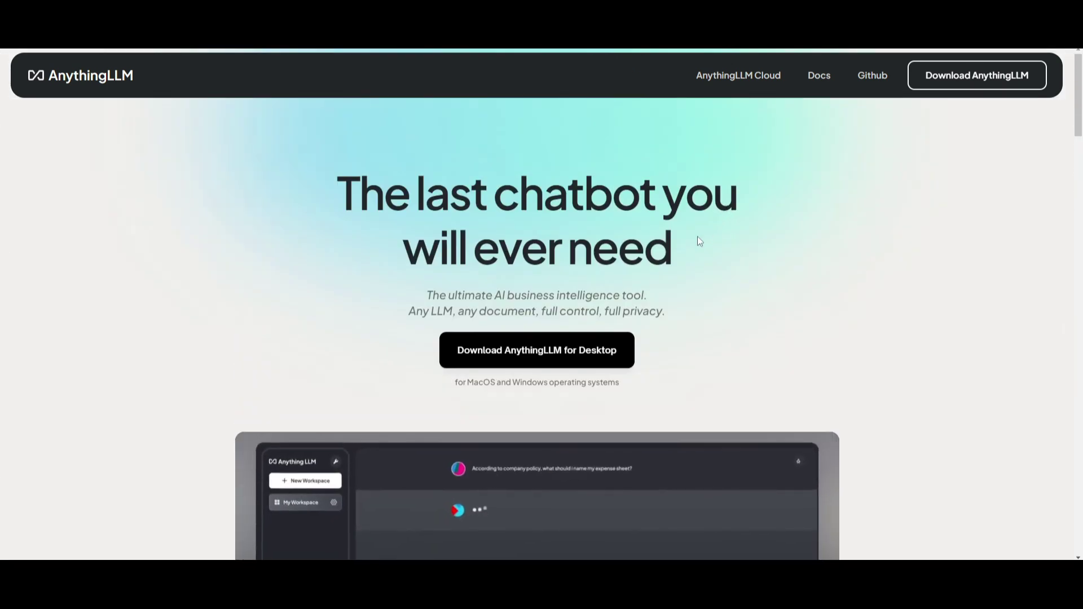
Open the AnythingLLM Cloud page and view its storage plans and pricing.
click(728, 77)
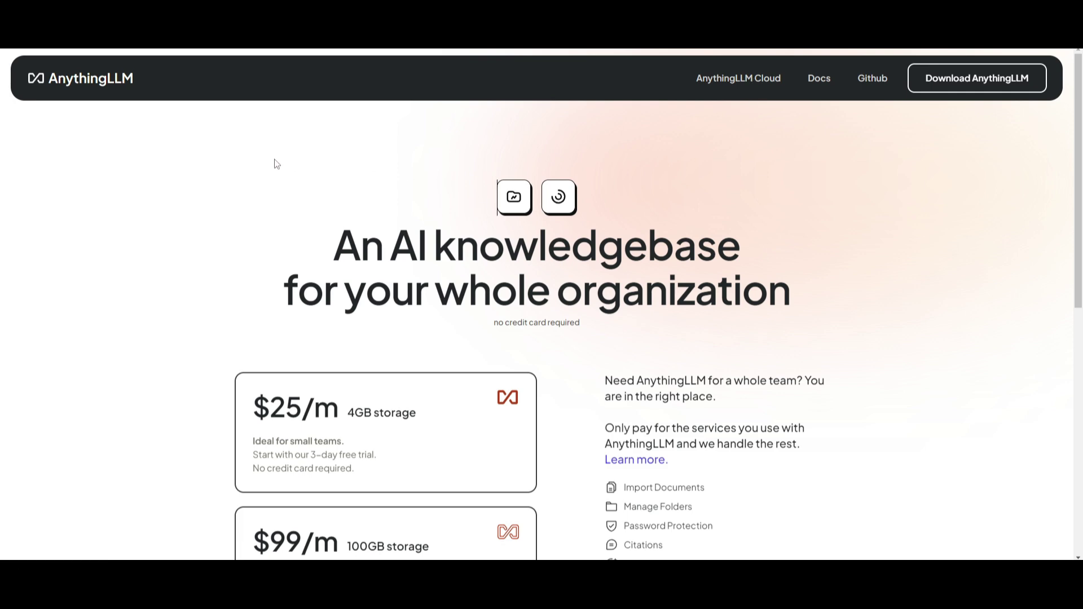
scroll(201, 188, down, 3)
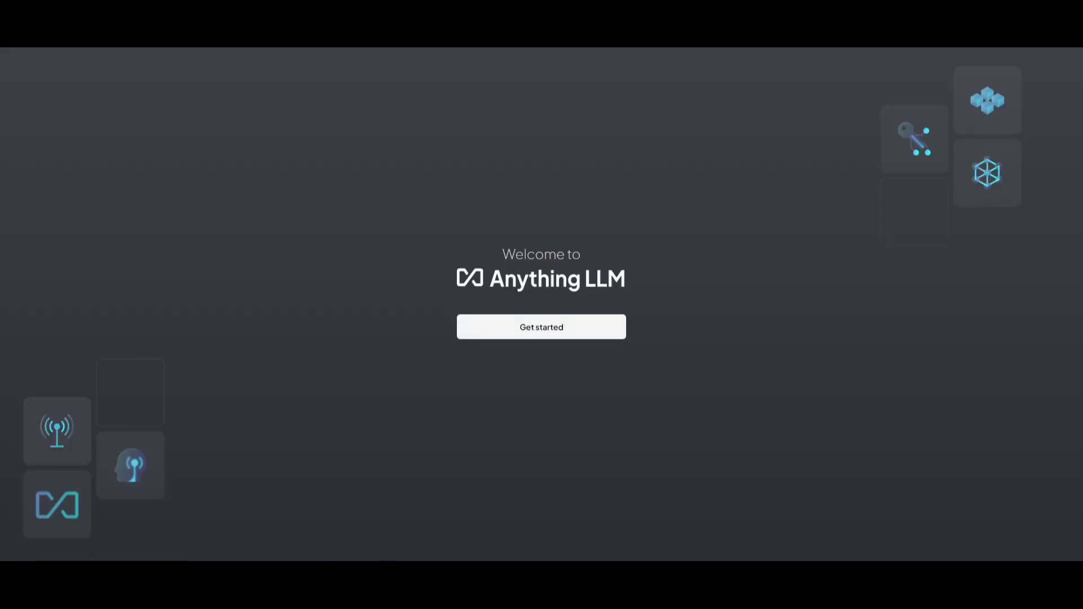
Start the AnythingLLM setup and review the LLM providers from OpenAI through OpenRouter on the LLM Preference page.
click(527, 334)
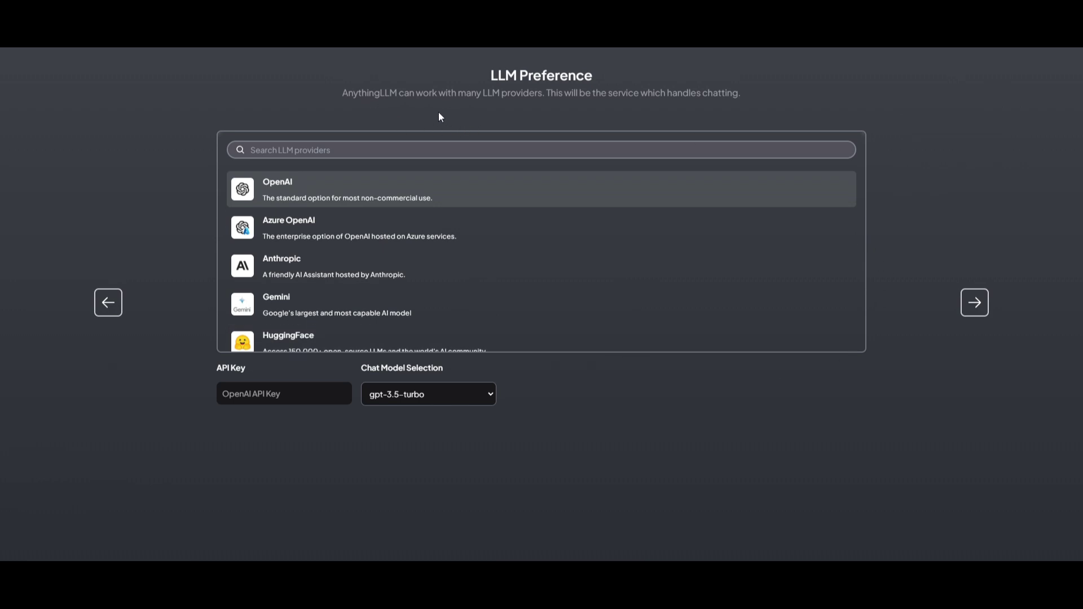
scroll(341, 225, down, 3)
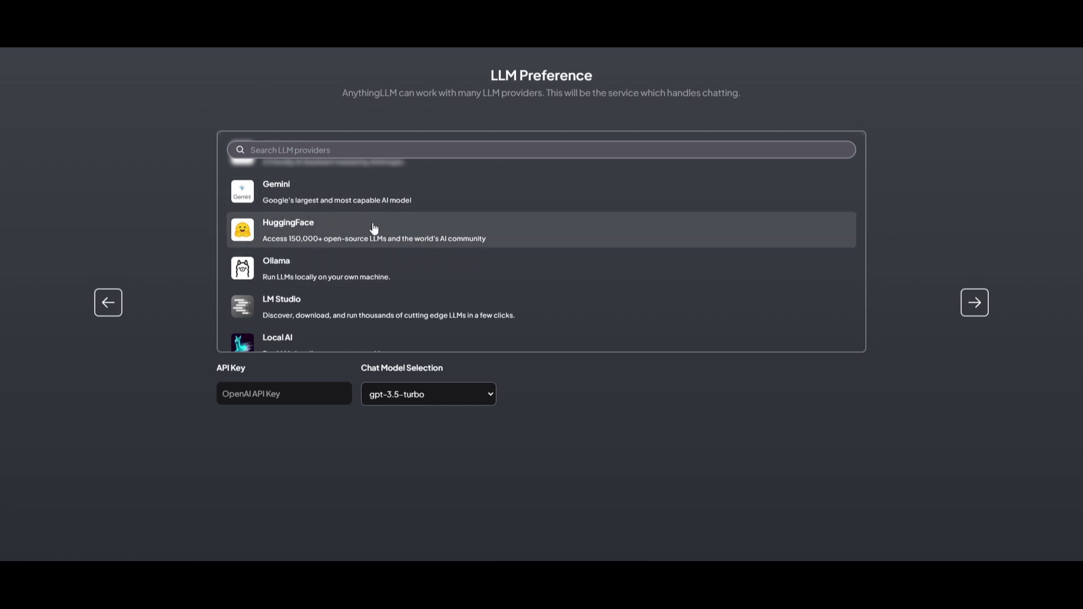
scroll(266, 220, down, 1)
scroll(265, 220, down, 2)
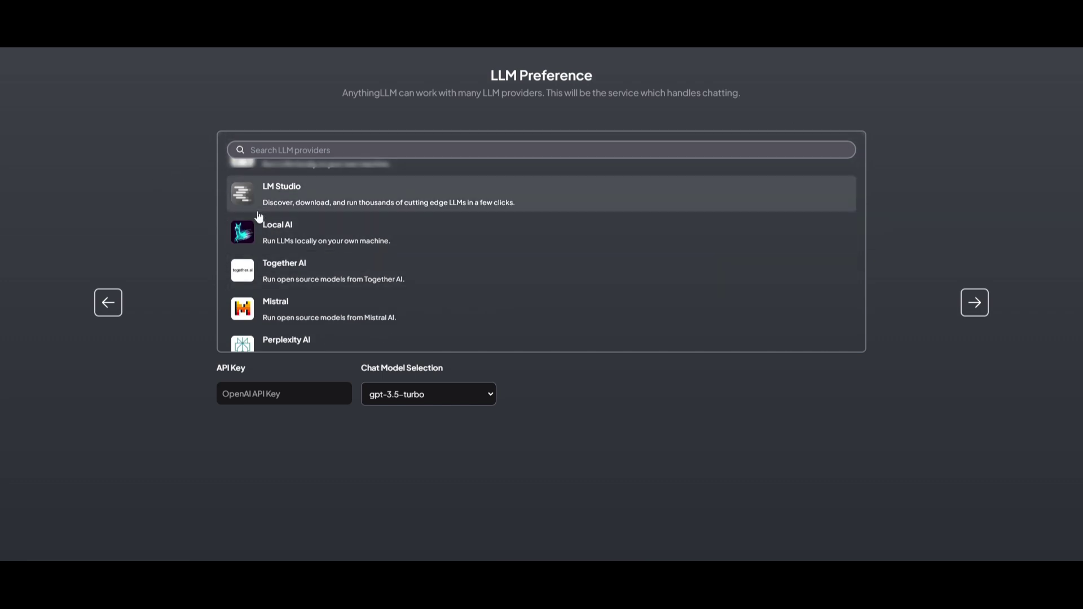
scroll(316, 270, down, 2)
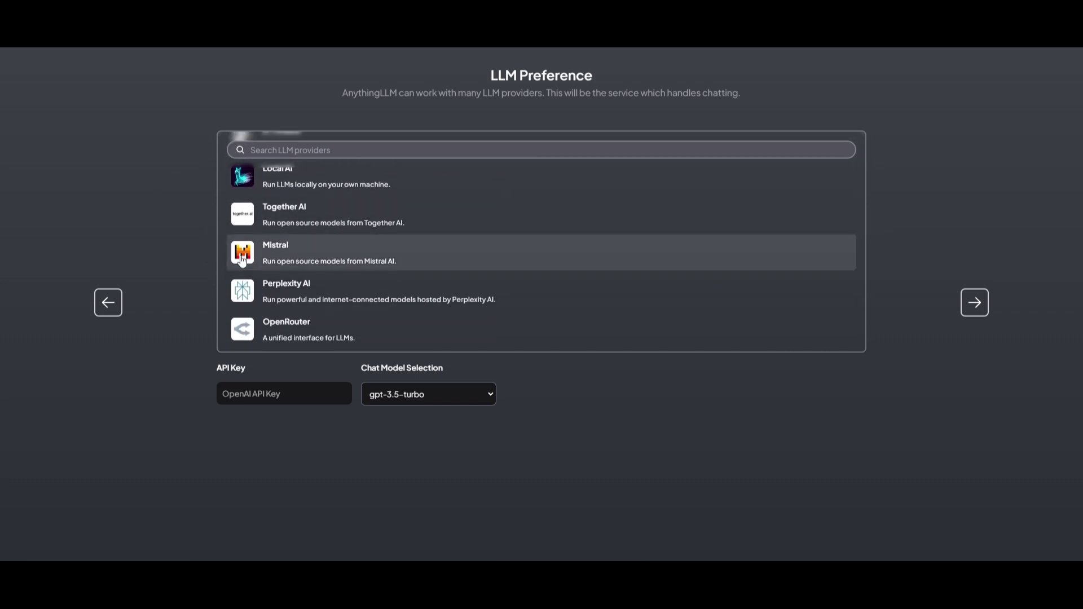
scroll(415, 259, up, 5)
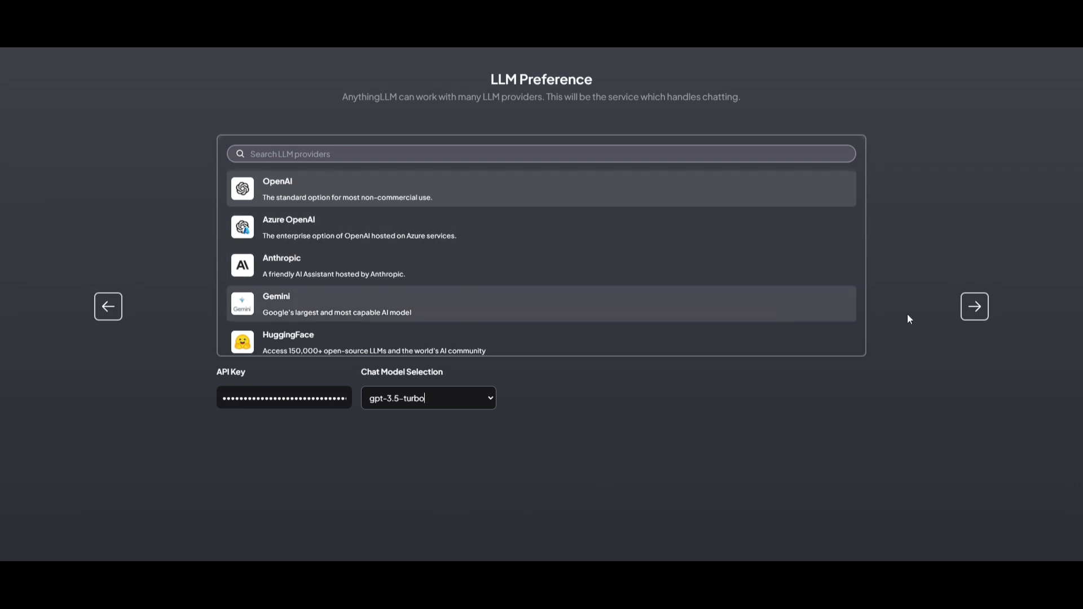
Confirm OpenAI with the gpt-3.5-turbo chat model as LLM preference and decline saving the password in the browser.
click(975, 306)
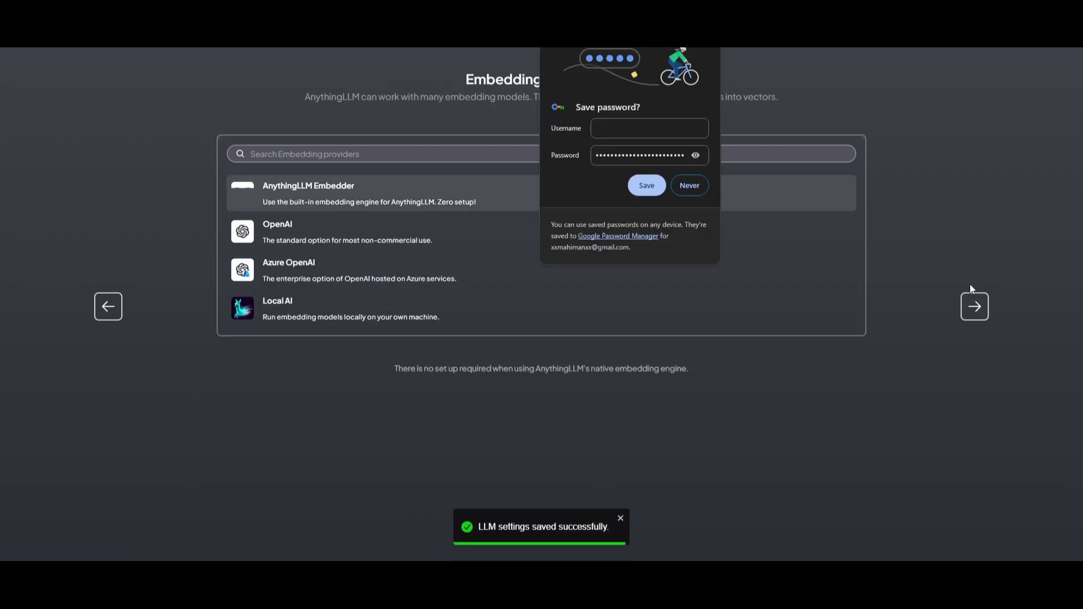
click(680, 182)
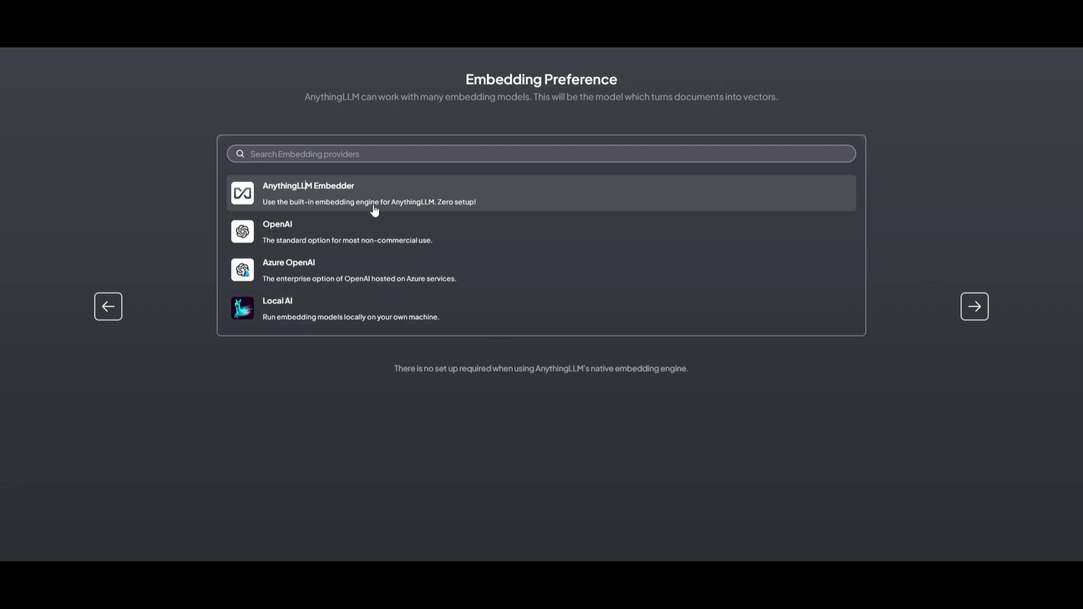
Accept the AnythingLLM Embedder as embedding preference and review the vector database options from LanceDB through AstraDB.
click(967, 311)
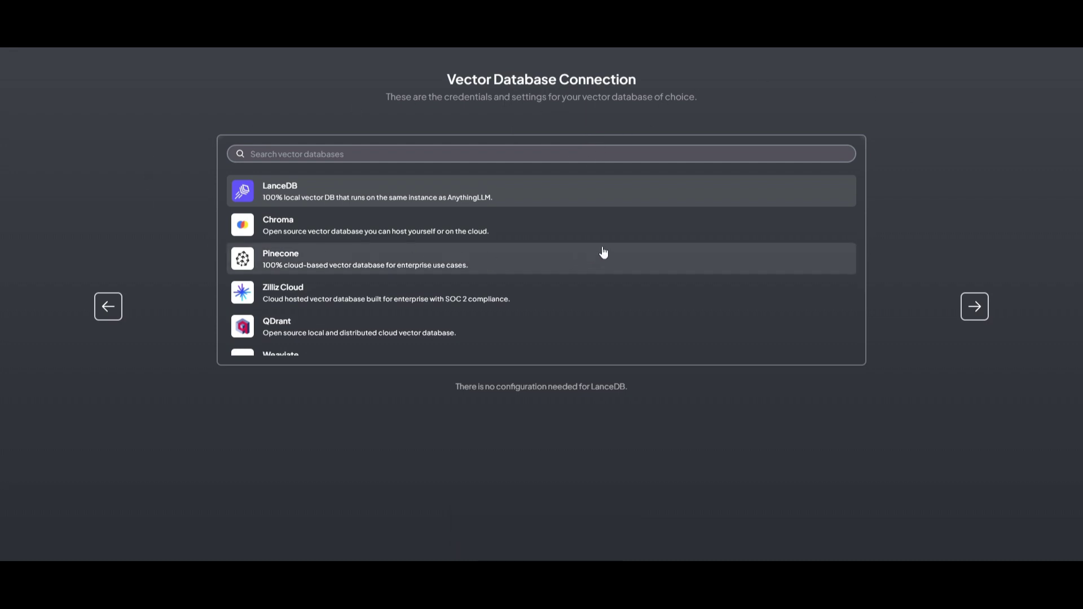
scroll(278, 312, down, 3)
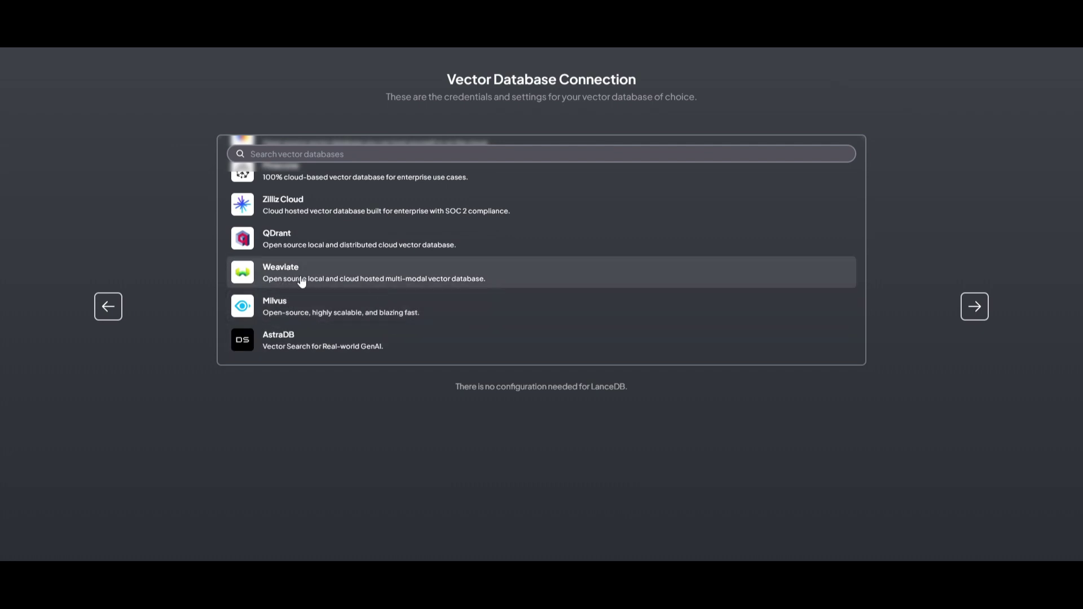
scroll(306, 303, up, 3)
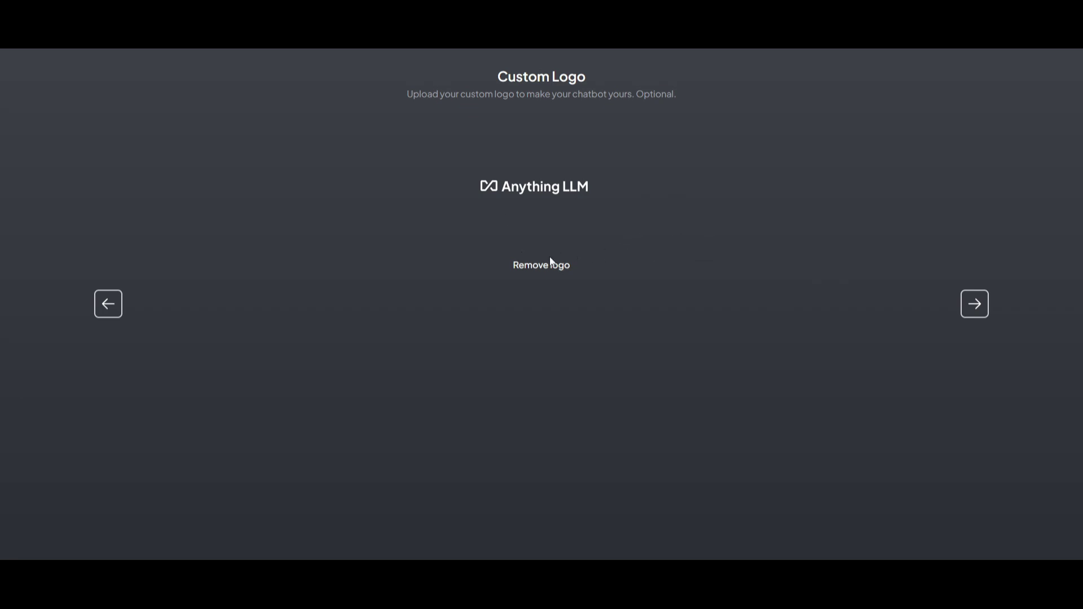
Finish the instance setup with the default logo, the Just me user option and no password protection.
click(976, 304)
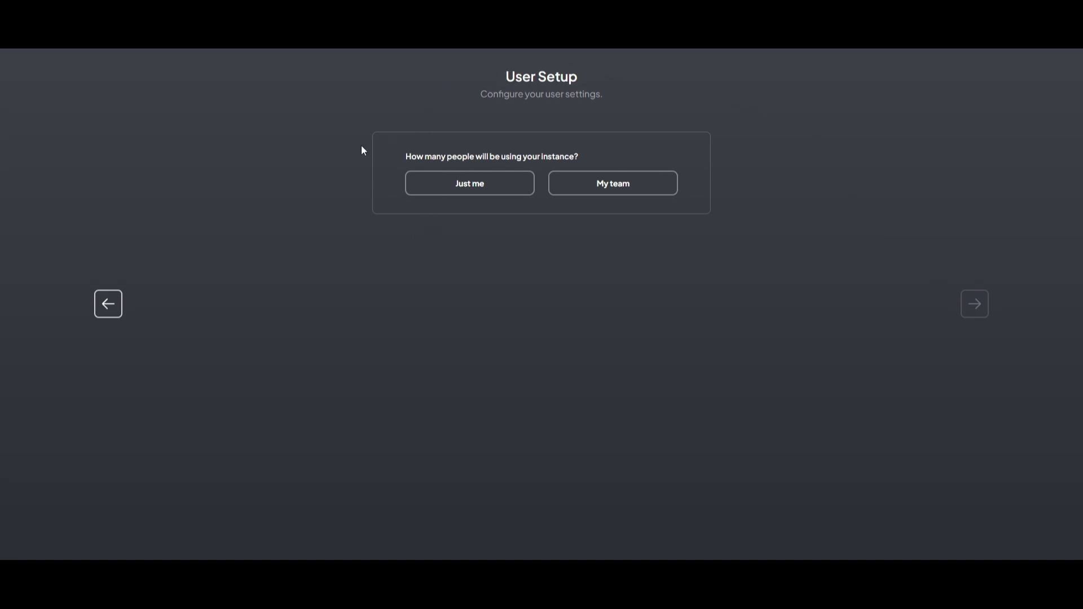
click(448, 192)
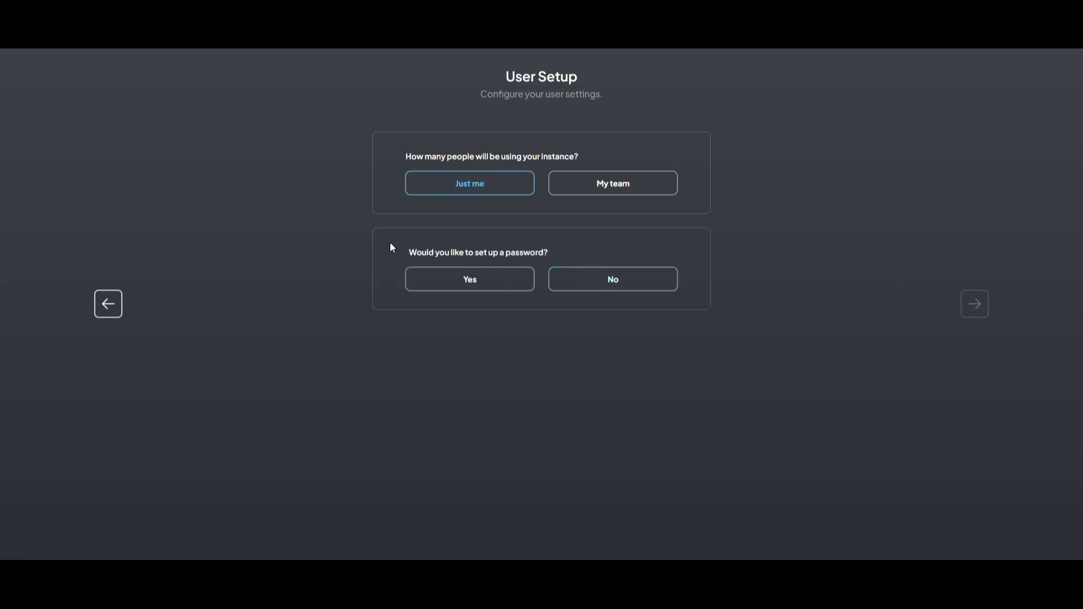
click(625, 287)
click(975, 305)
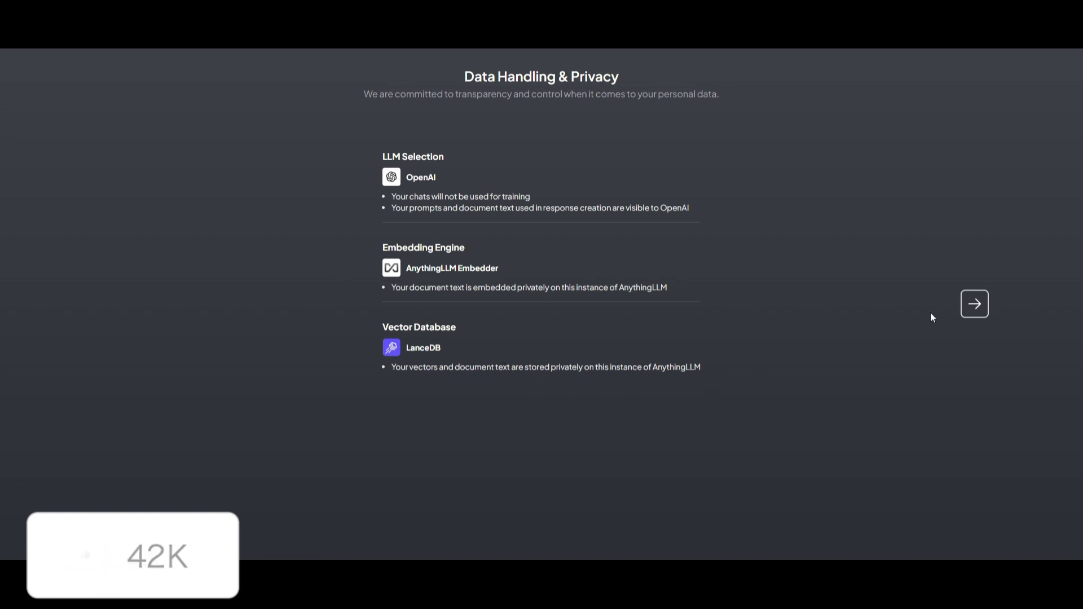
click(975, 304)
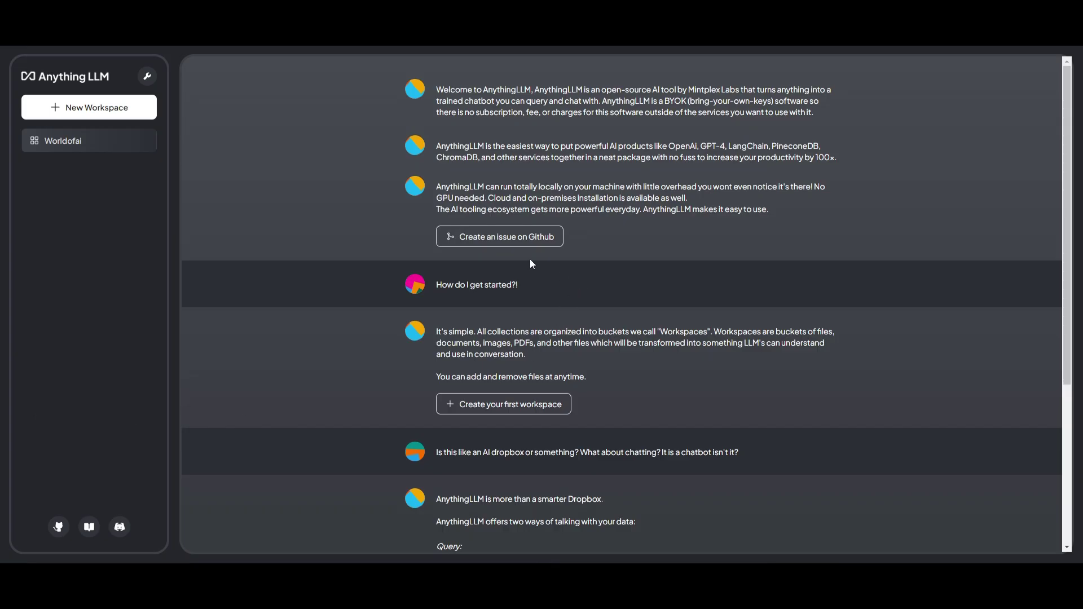
Open the Worldofai workspace and bring up its document upload window.
click(146, 79)
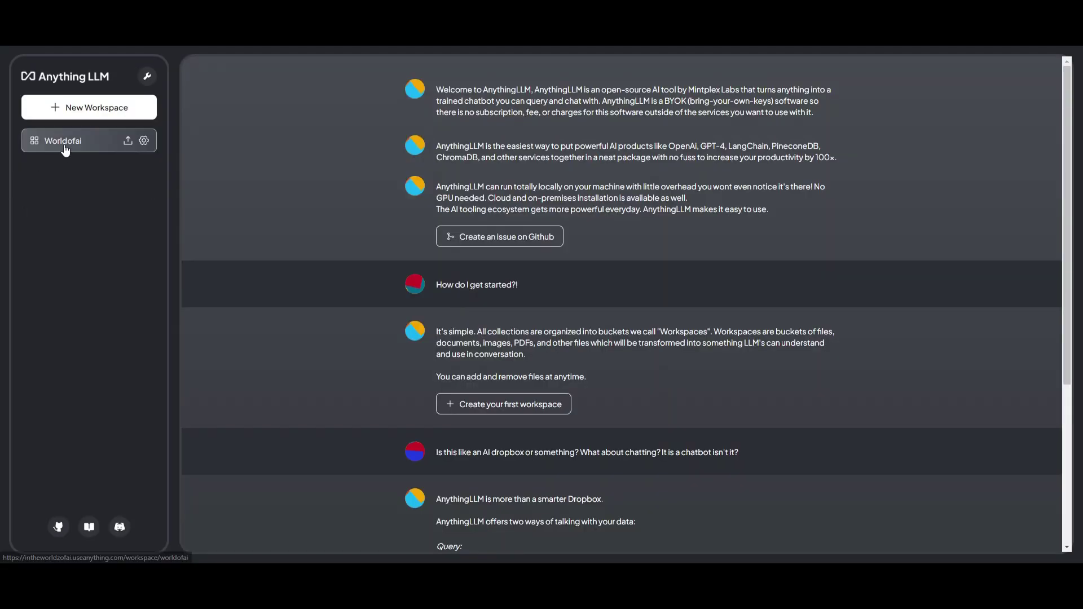
click(63, 142)
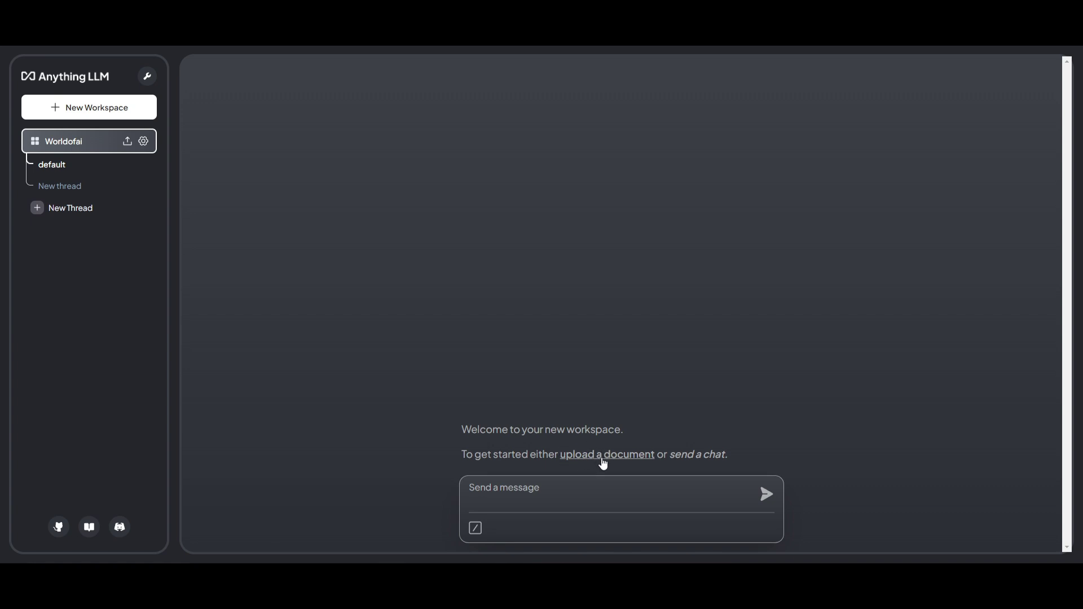
click(602, 456)
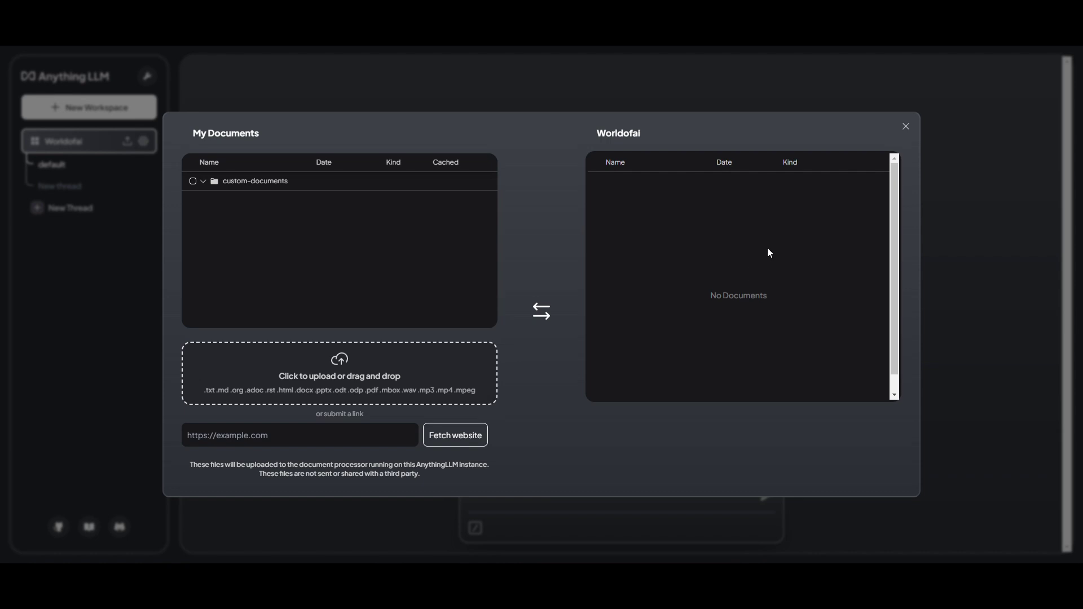
Fetch the Patreon membership page by link into the custom-documents folder and close the document window.
click(190, 435)
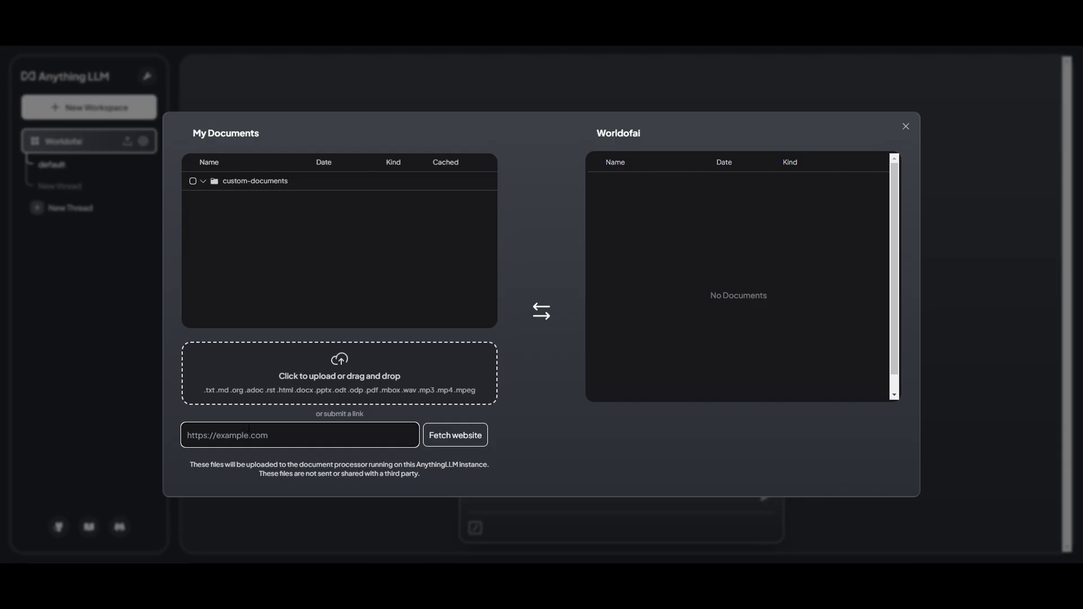
text(https://www.youtube.com/@intheworldofai/videos)
click(445, 441)
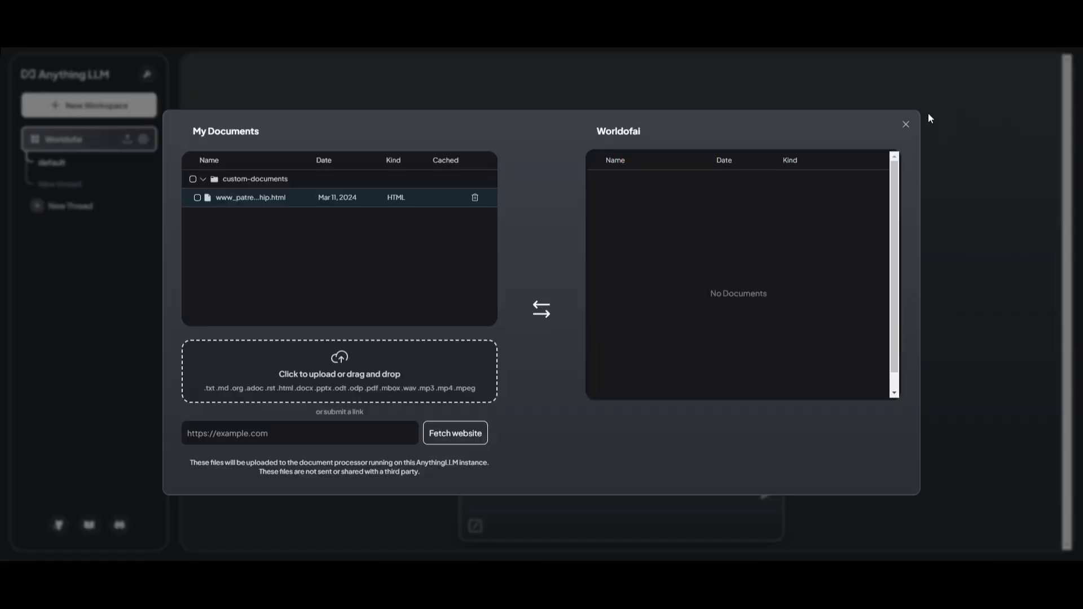
click(906, 125)
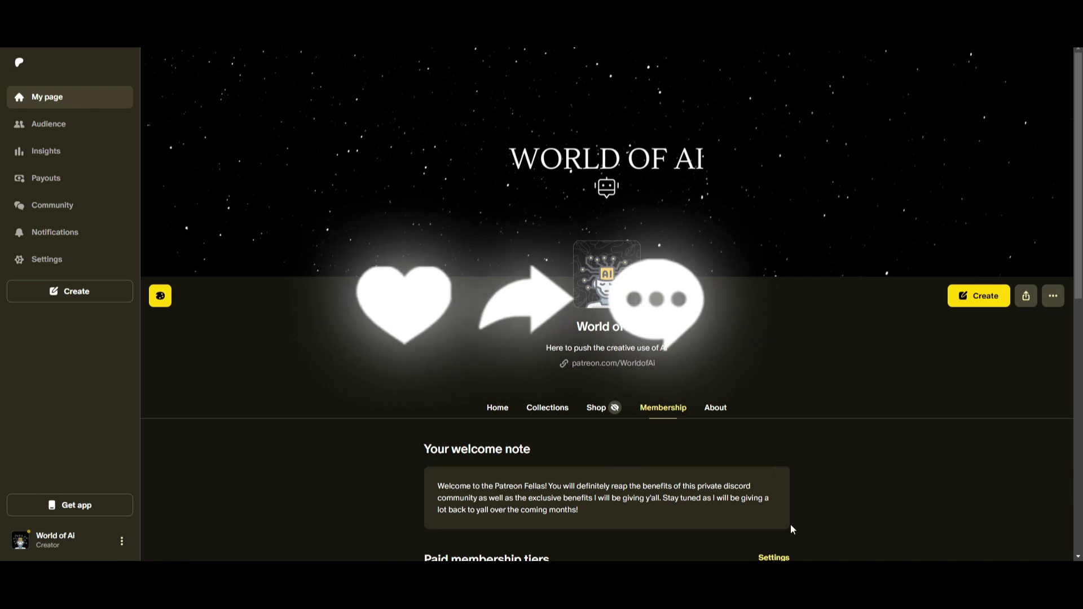
Examine World of AI's Patreon membership page, X profile and YouTube video list.
scroll(609, 456, down, 7)
scroll(354, 225, down, 3)
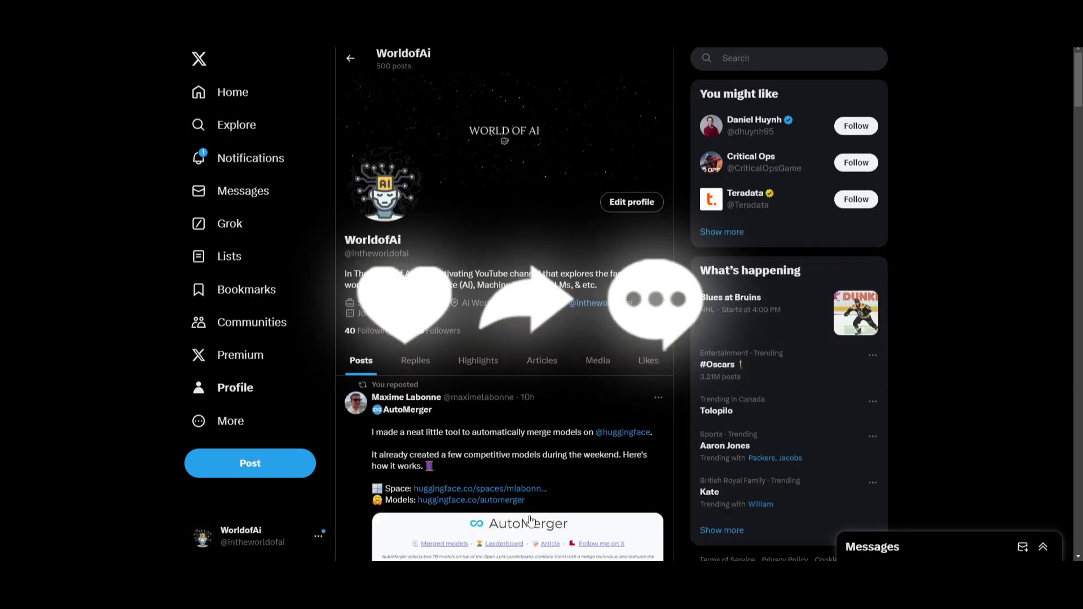
scroll(530, 519, down, 4)
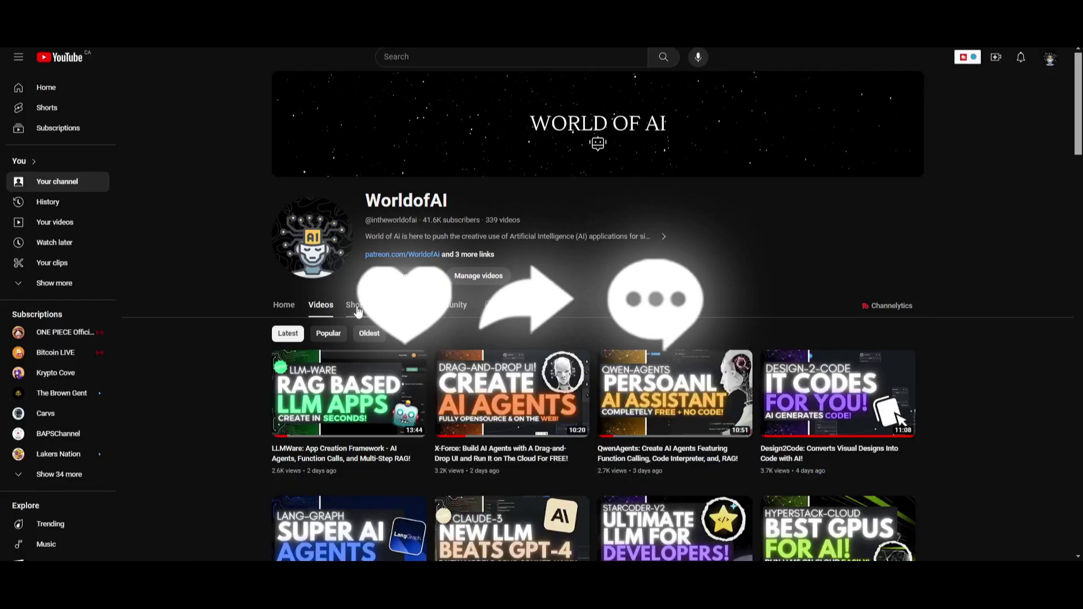
scroll(731, 340, down, 5)
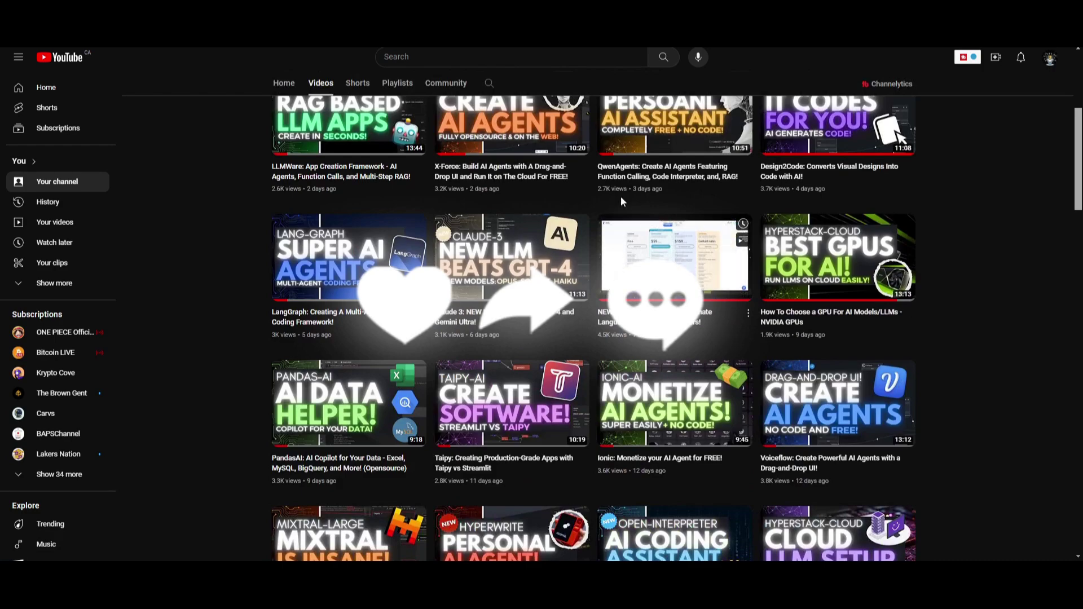
scroll(732, 340, down, 5)
scroll(464, 312, down, 20)
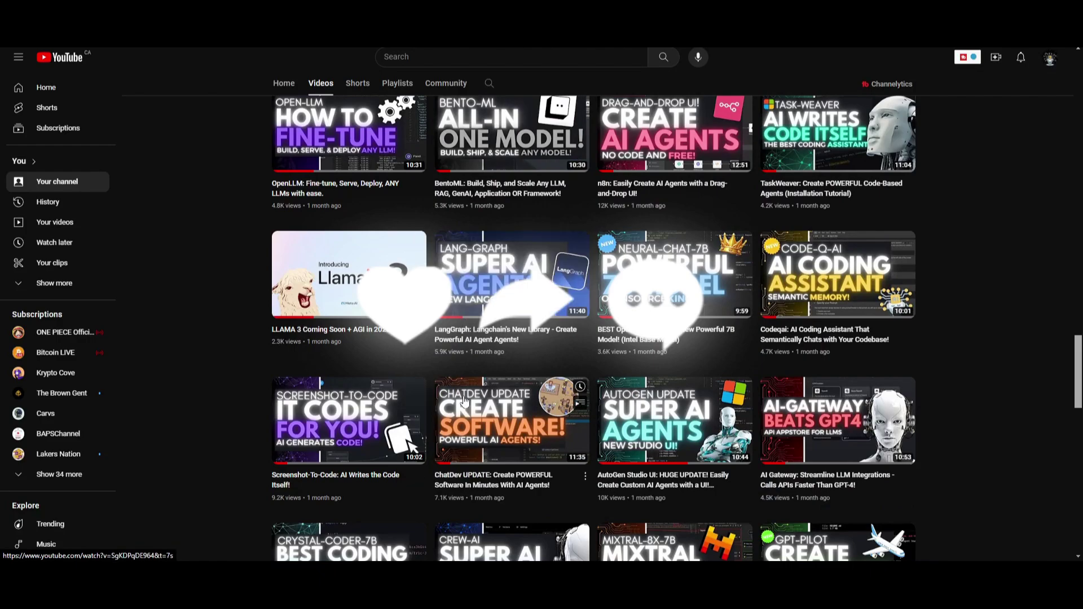
scroll(497, 417, up, 6)
scroll(497, 417, up, 20)
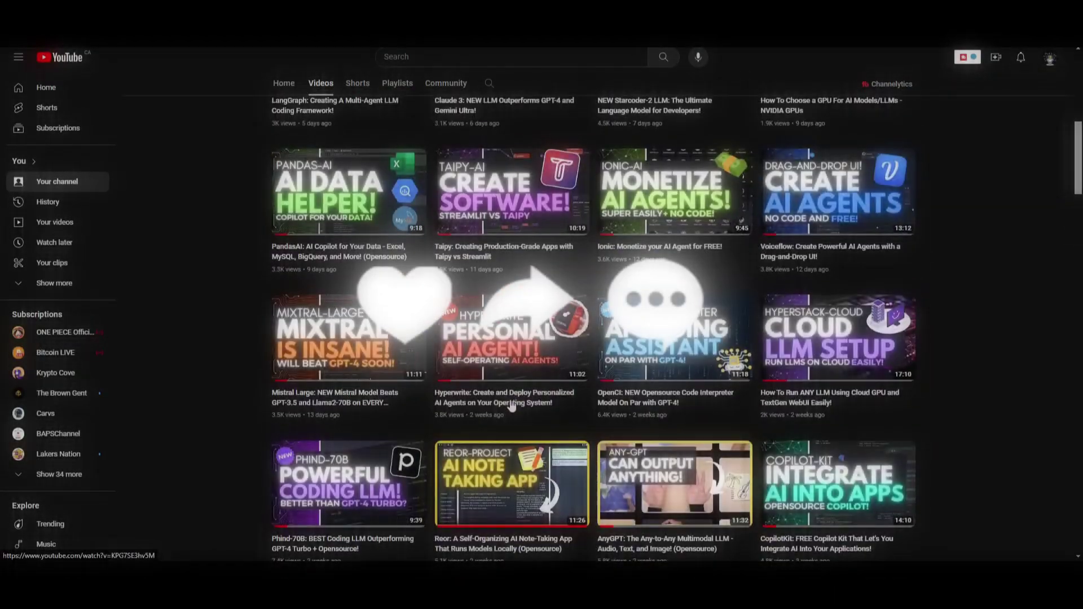
scroll(476, 372, up, 5)
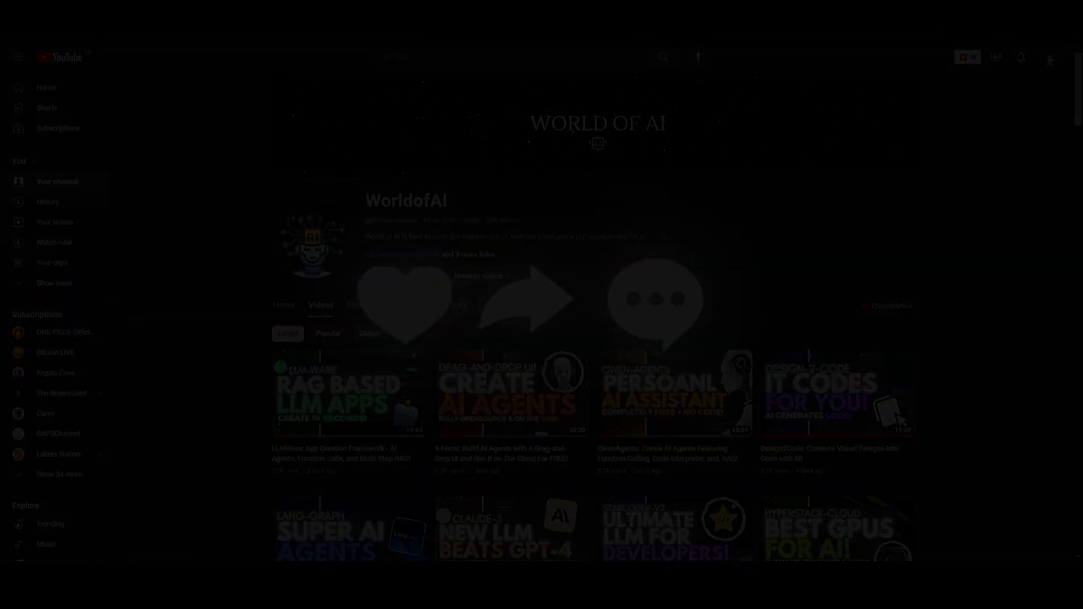